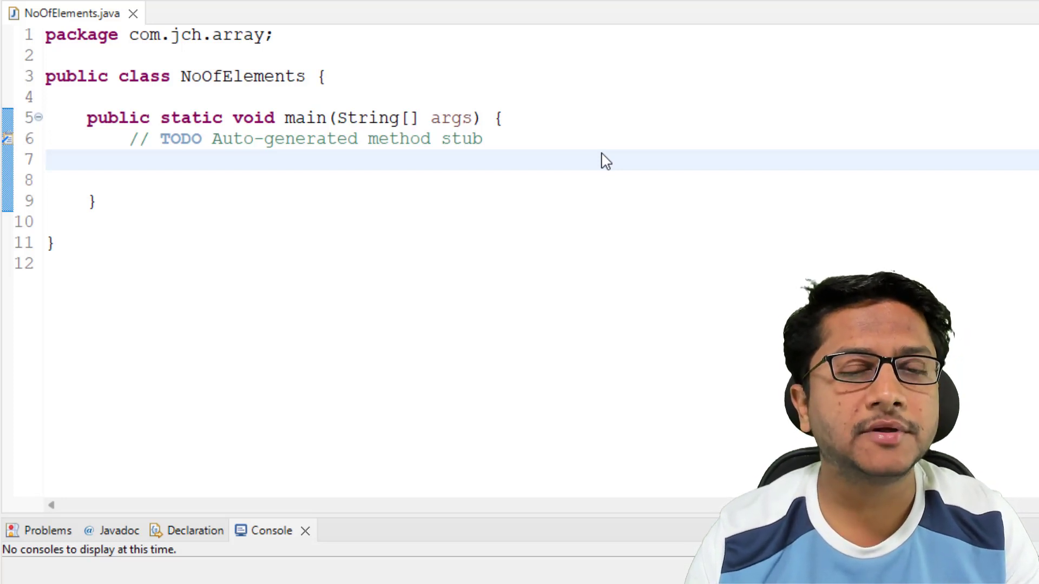
{"action": "type", "text": "in"}
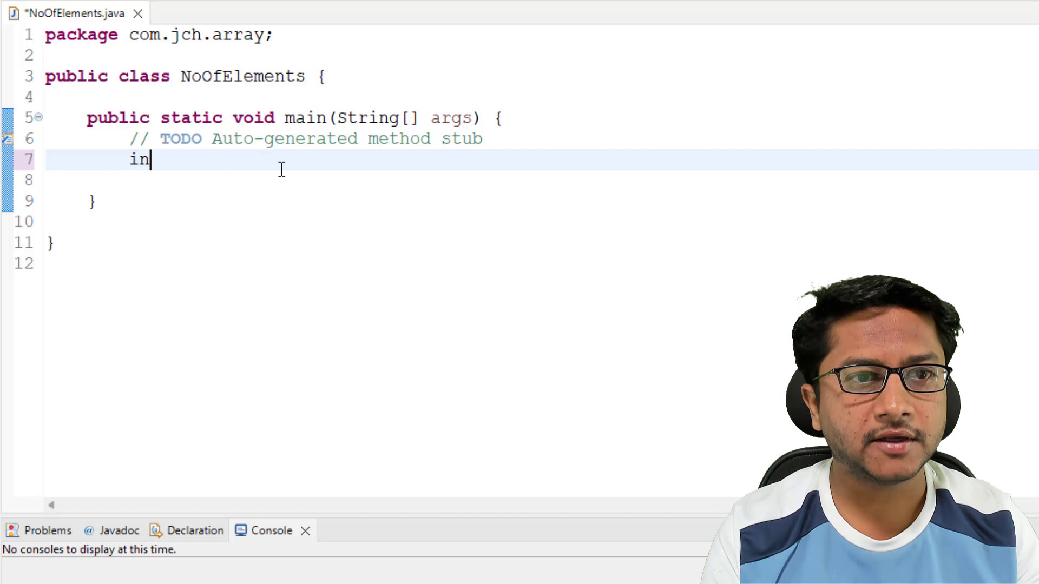
{"action": "type", "text": "t[] "}
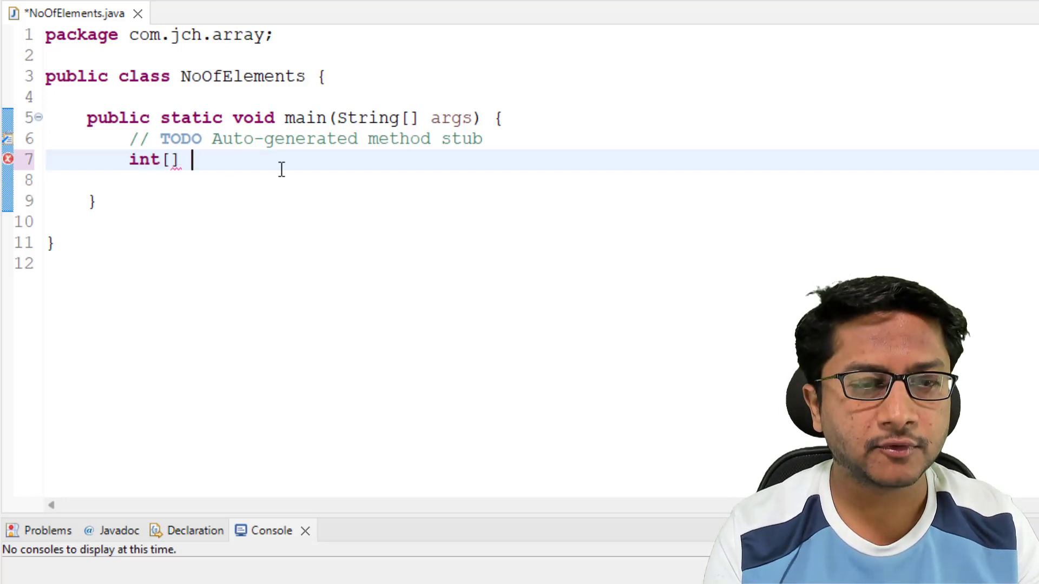
{"action": "type", "text": "intArr"}
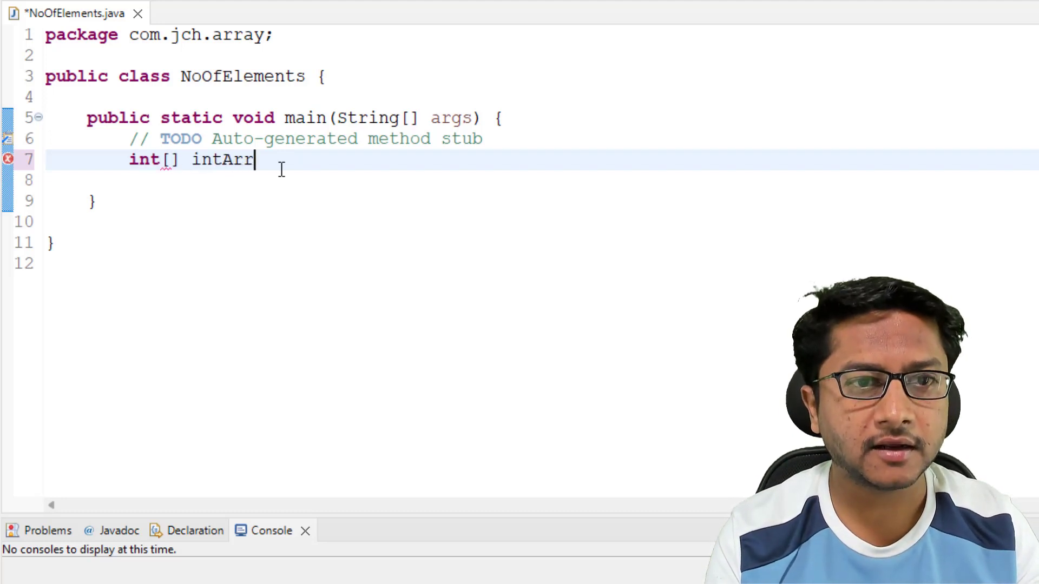
{"action": "type", "text": "ay"}
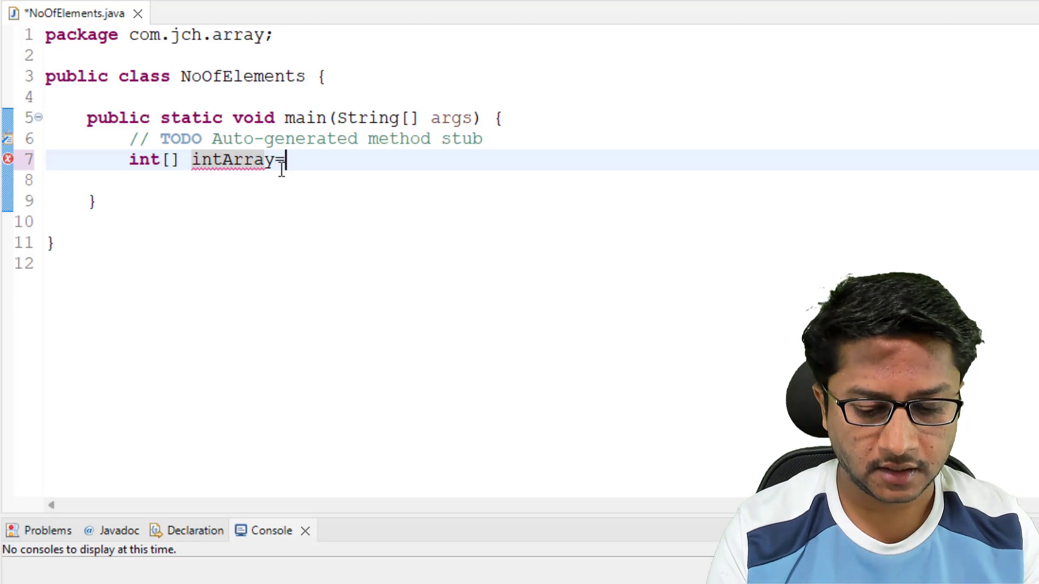
{"action": "type", "text": "= {};"}
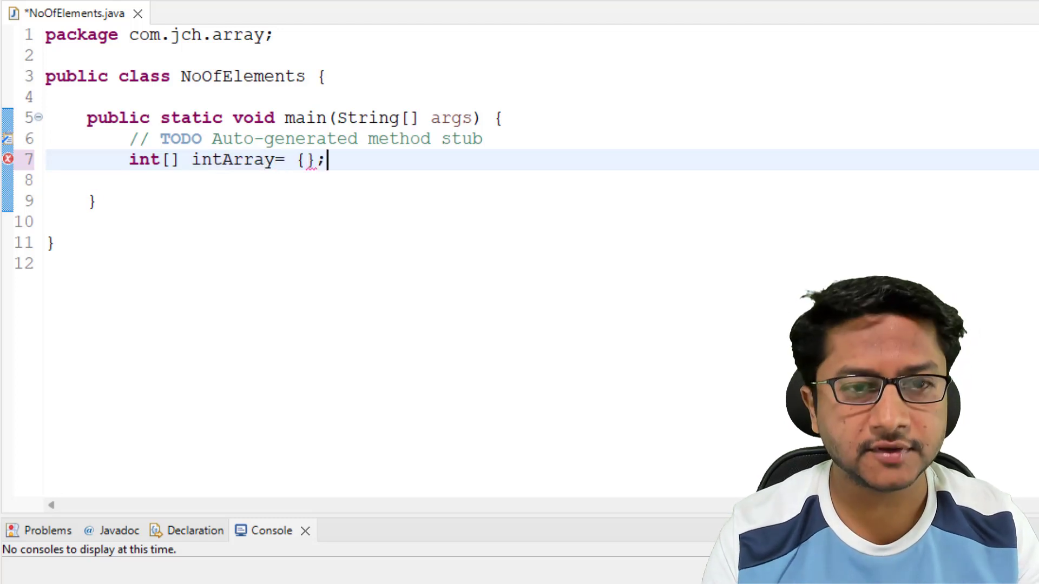
Declare int[] intArray = {2,4,6,8,7,5,3} in main and leave blank lines below it
{"action": "key", "text": "Left"}
{"action": "type", "text": "2,"}
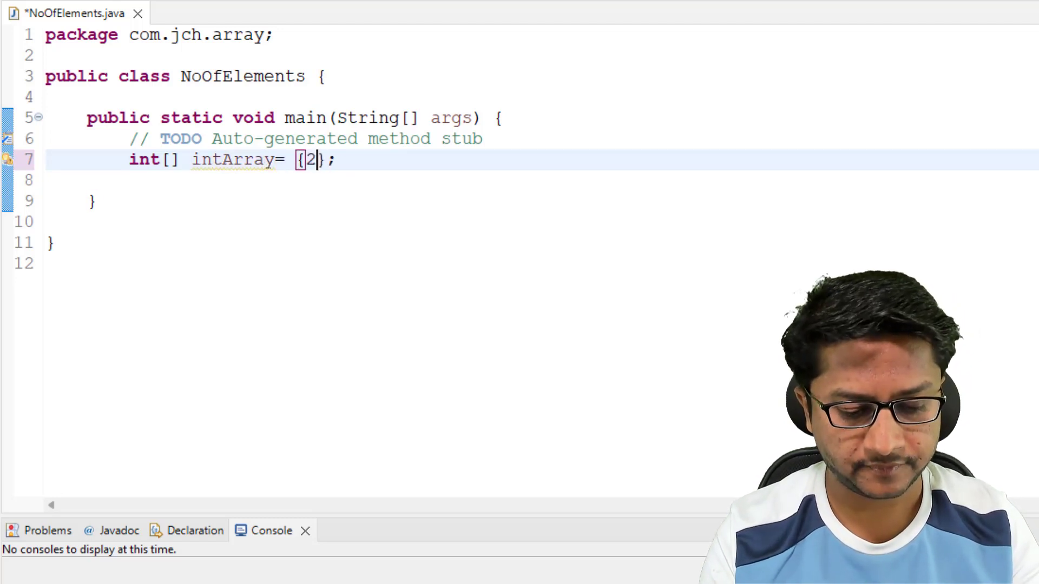
{"action": "type", "text": "4,6,8,7,"}
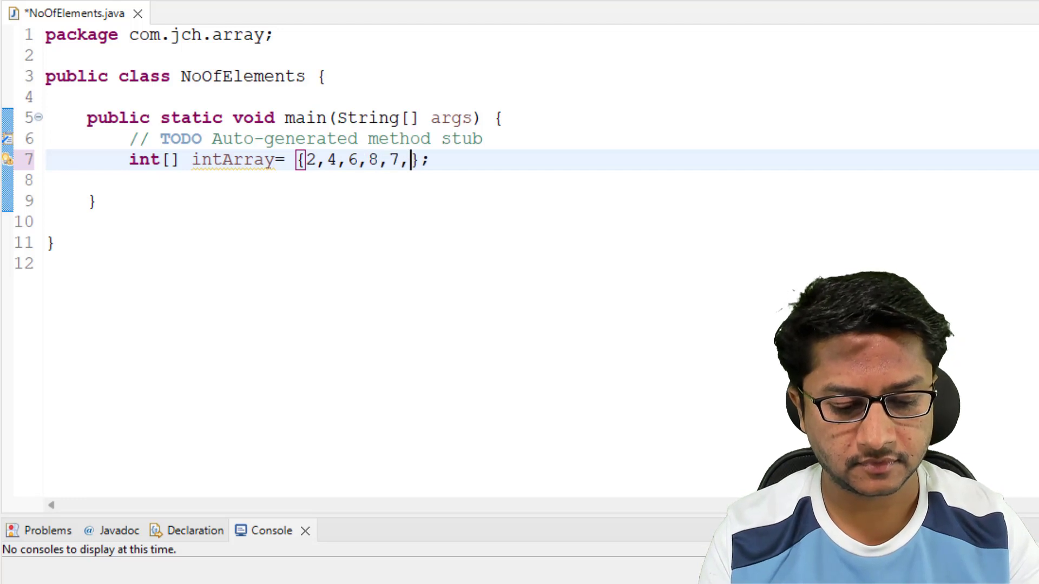
{"action": "type", "text": "5,3"}
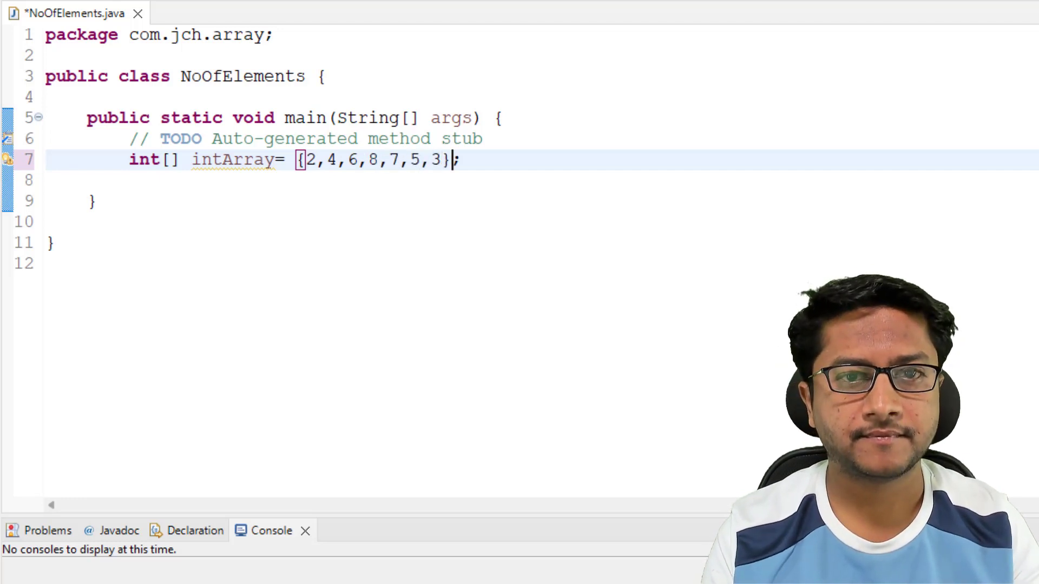
{"action": "key", "text": "Return"}
{"action": "key", "text": "Return"}
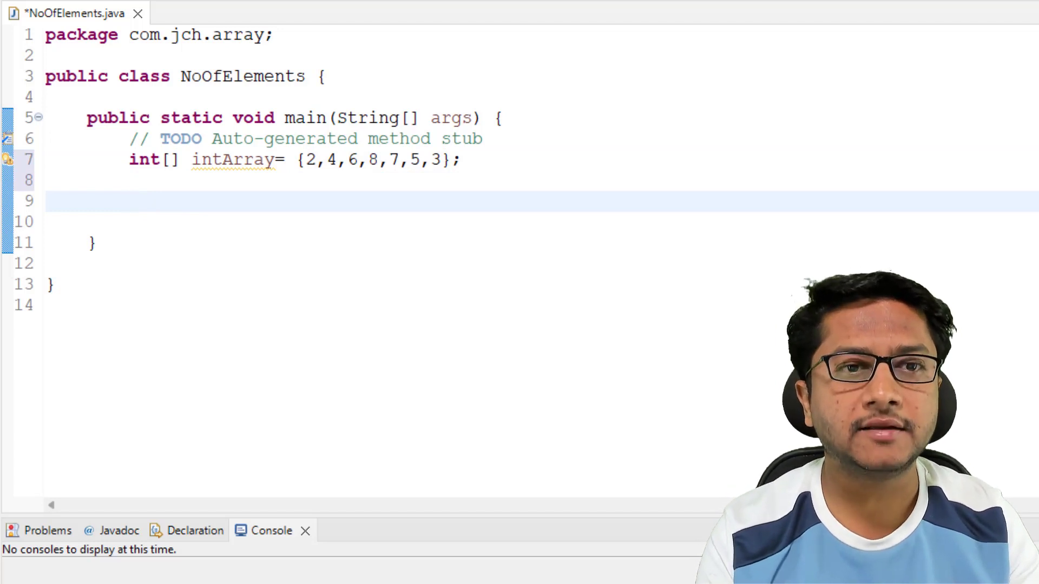
{"action": "type", "text": "sysout"}
Add a println of 'No of Elements in an Array using Length: ' + intArray.length and save
{"action": "key", "text": "ctrl+space"}
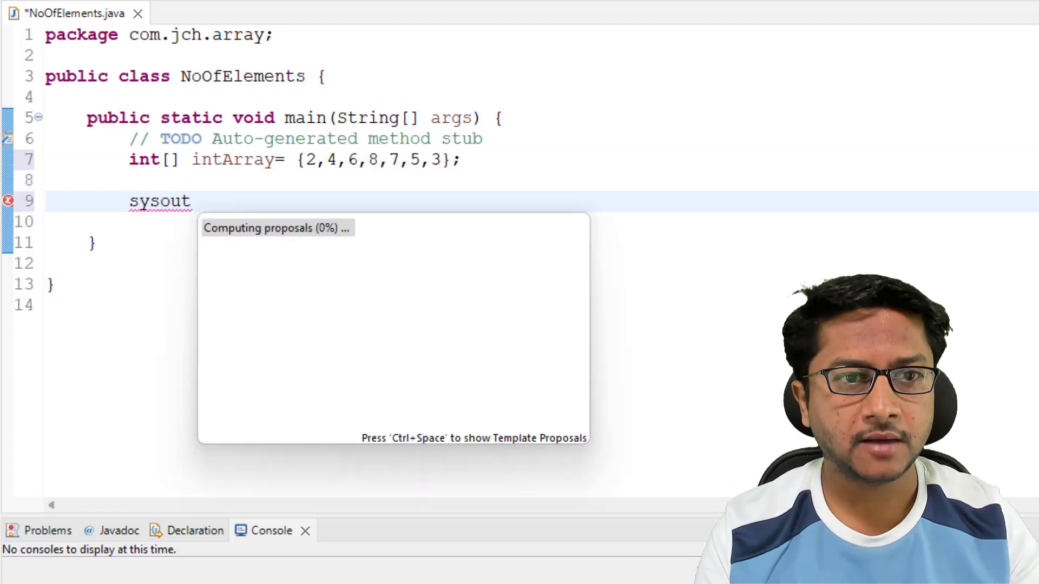
{"action": "type", "text": "\""}
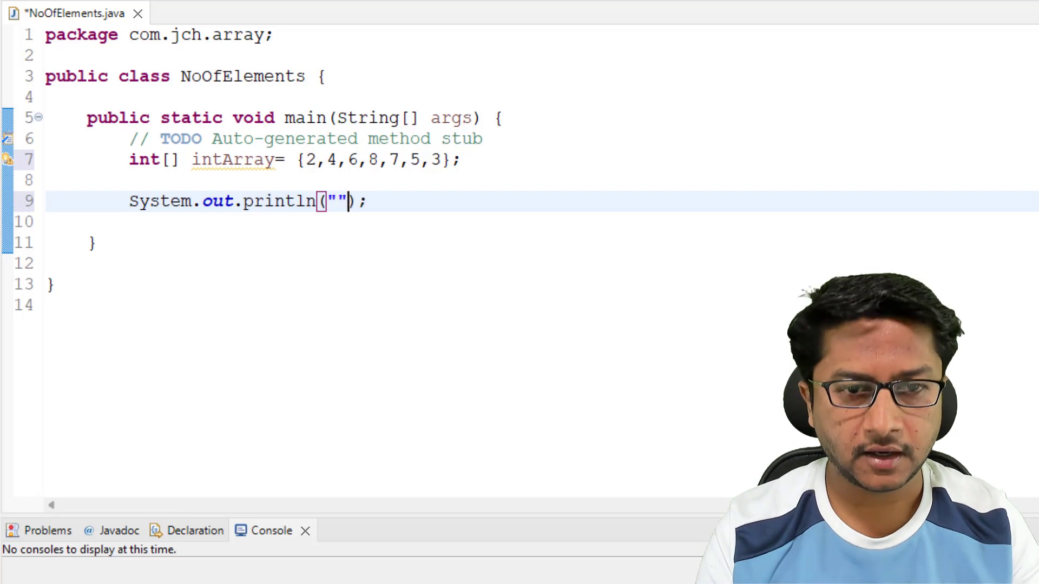
{"action": "type", "text": "No of"}
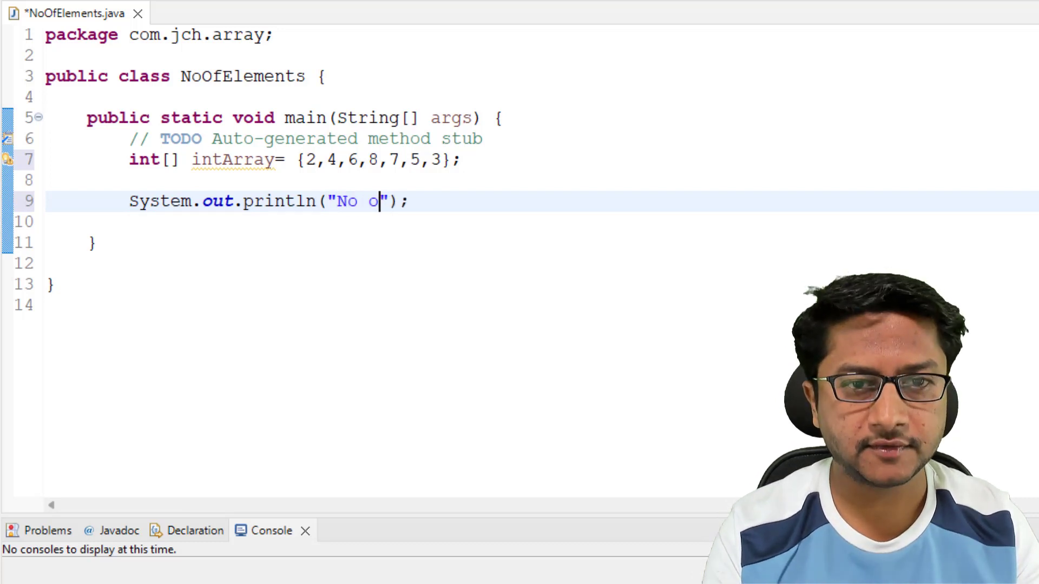
{"action": "type", "text": " Elements in "}
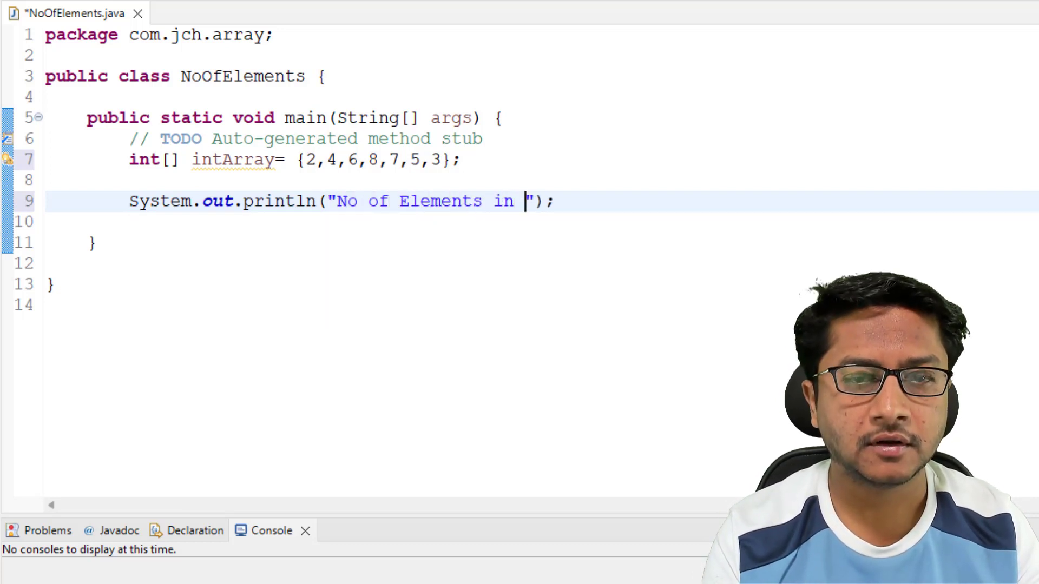
{"action": "type", "text": "an Arra"}
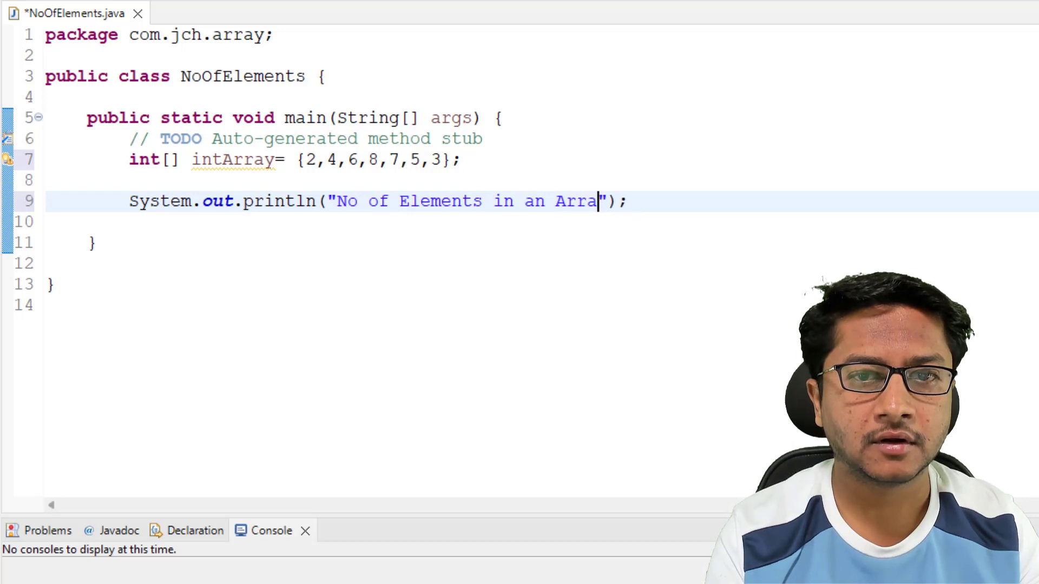
{"action": "type", "text": "y using L"}
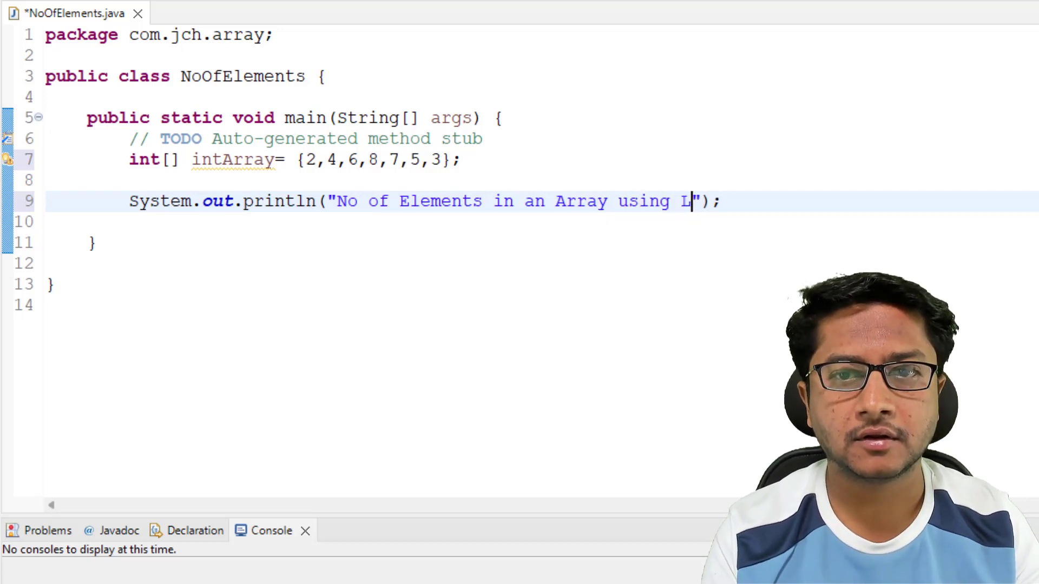
{"action": "type", "text": "ength"}
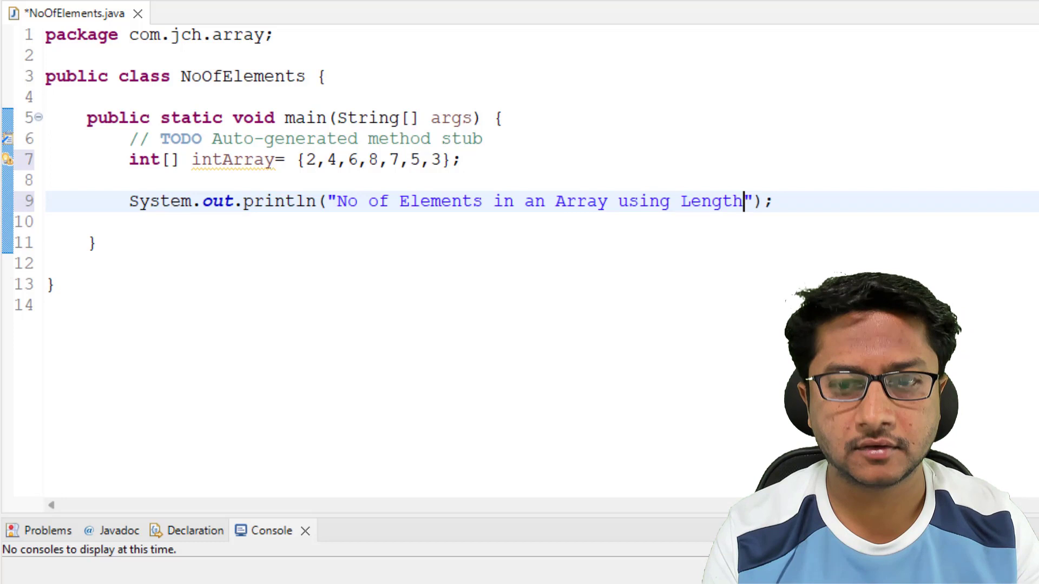
{"action": "type", "text": ":"}
{"action": "key", "text": "Right"}
{"action": "type", "text": "+"}
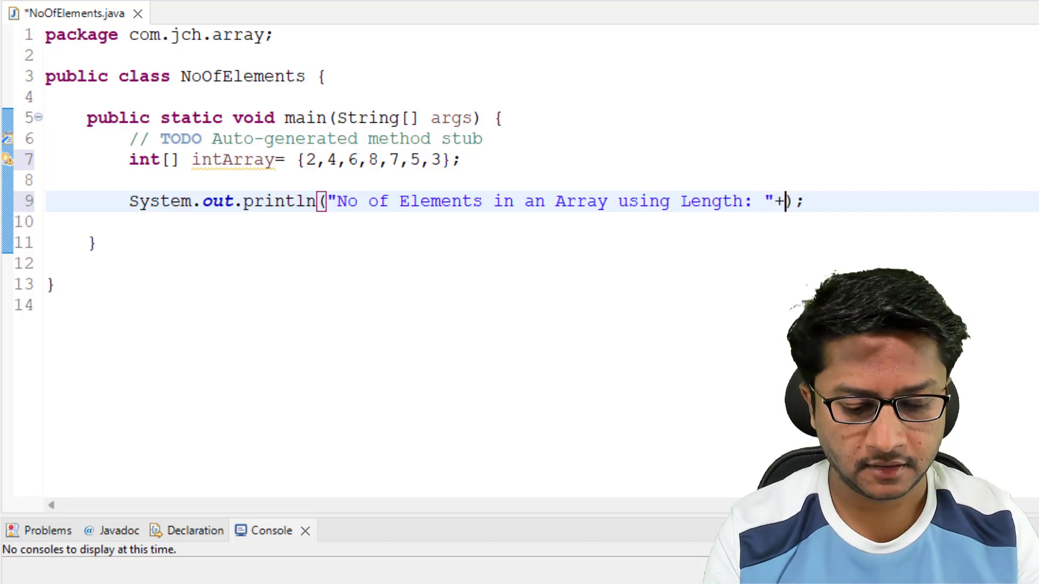
{"action": "type", "text": "intArr"}
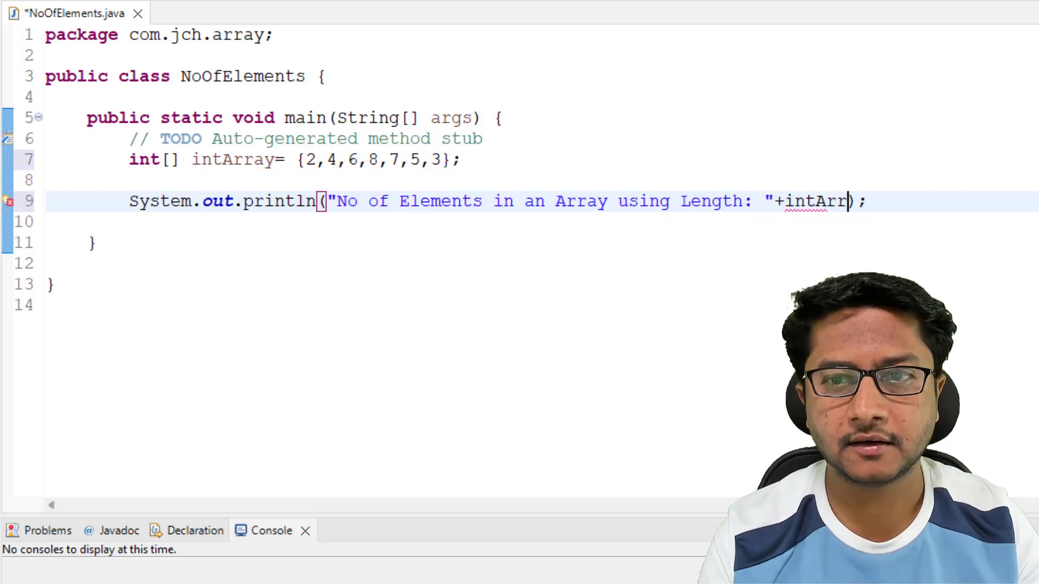
{"action": "key", "text": "ctrl+space"}
{"action": "key", "text": "Return"}
{"action": "type", "text": "."}
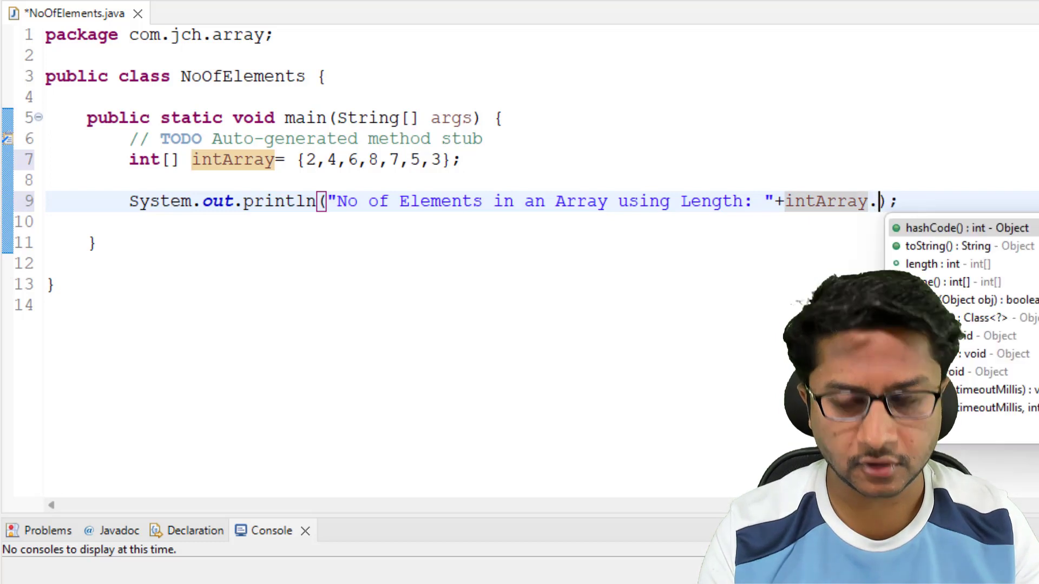
{"action": "type", "text": "l"}
{"action": "key", "text": "Return"}
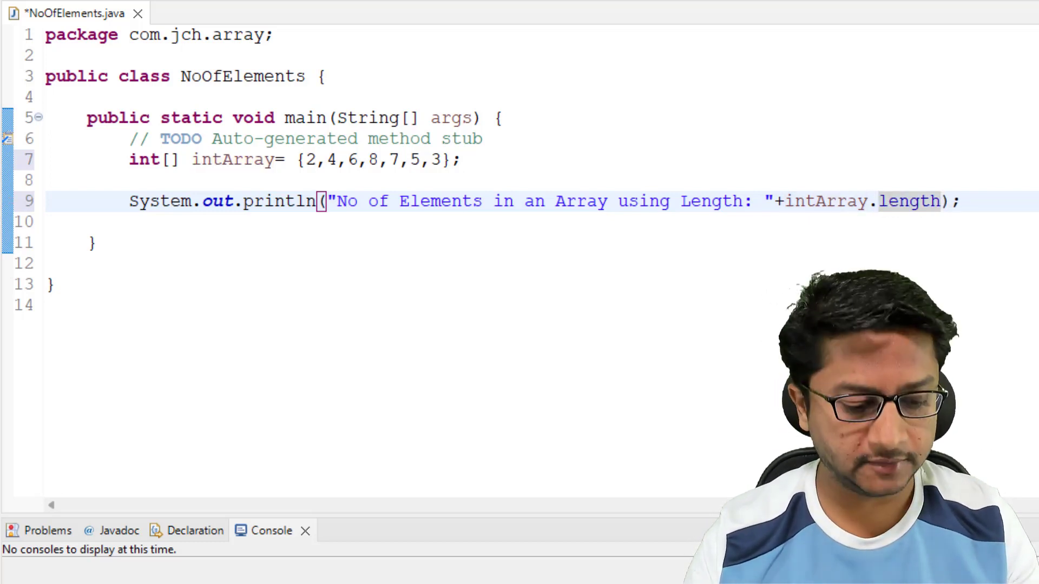
{"action": "key", "text": "ctrl+s"}
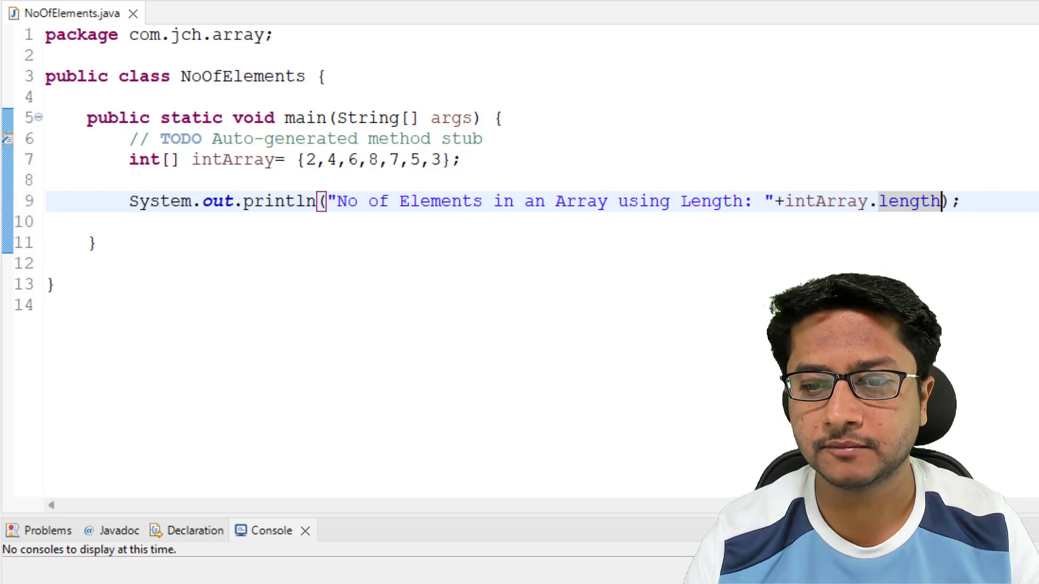
Run NoOfElements, check the printed count of 7, and return to the print statement on line 9
{"action": "key", "text": "ctrl+F11"}
{"action": "left_click_drag", "start_coordinate": [445, 568], "coordinate": [424, 568]}
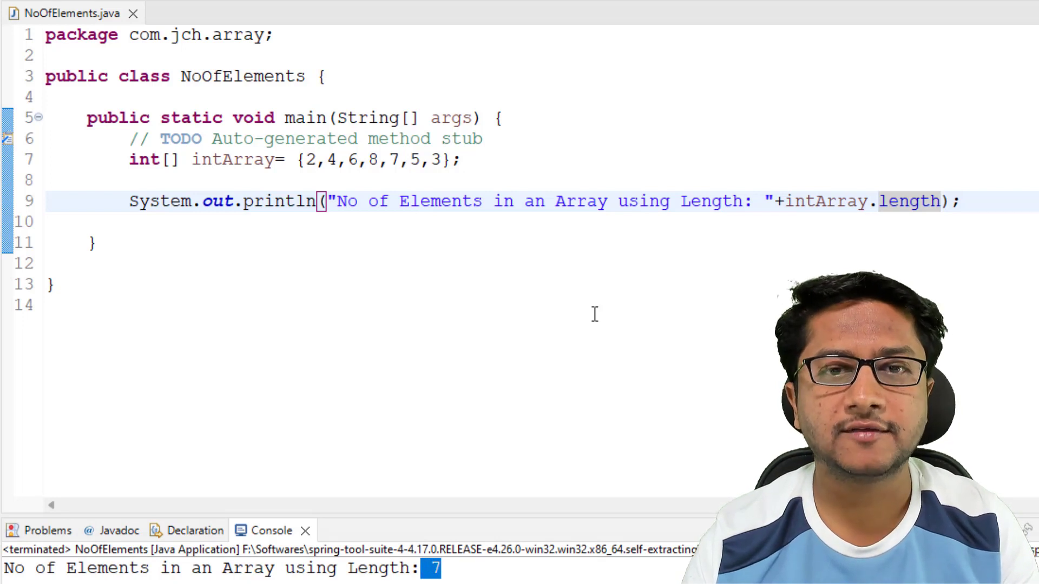
{"action": "left_click", "coordinate": [595, 240]}
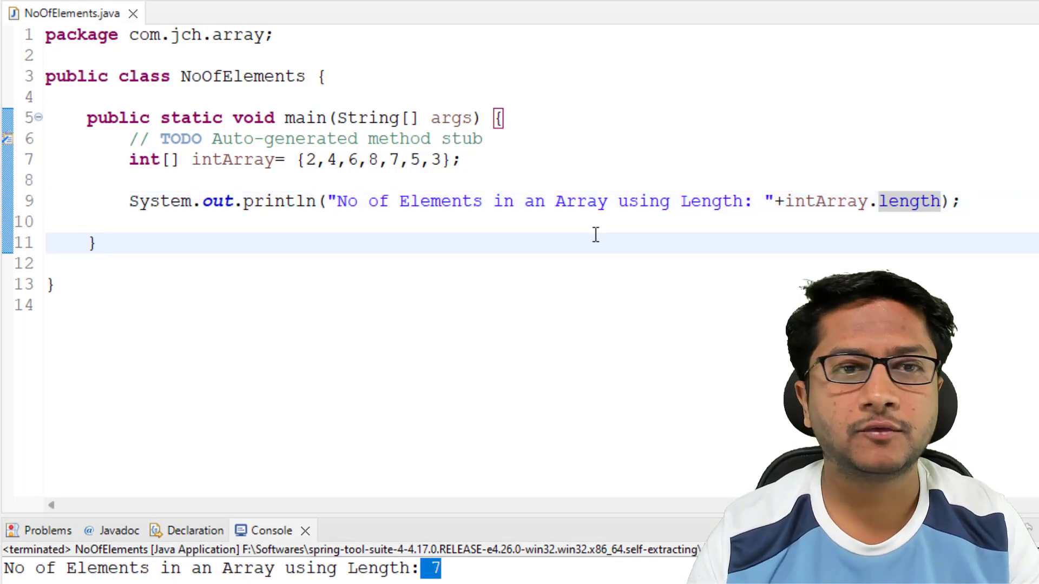
{"action": "key", "text": "Up"}
{"action": "key", "text": "Up"}
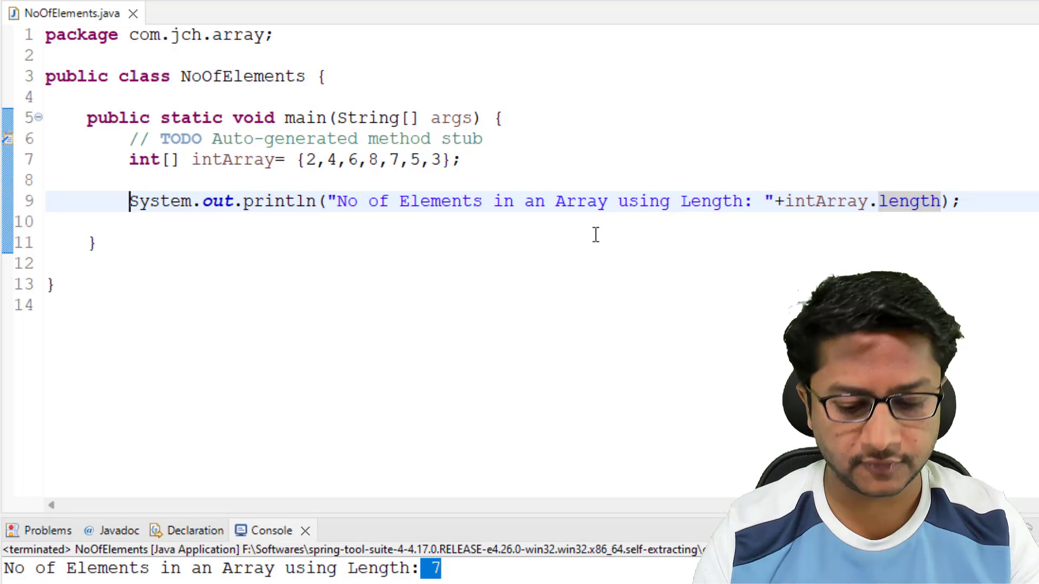
{"action": "type", "text": "//"}
Below the commented-out print line, write the loop header for(int i : intArray)
{"action": "key", "text": "Down"}
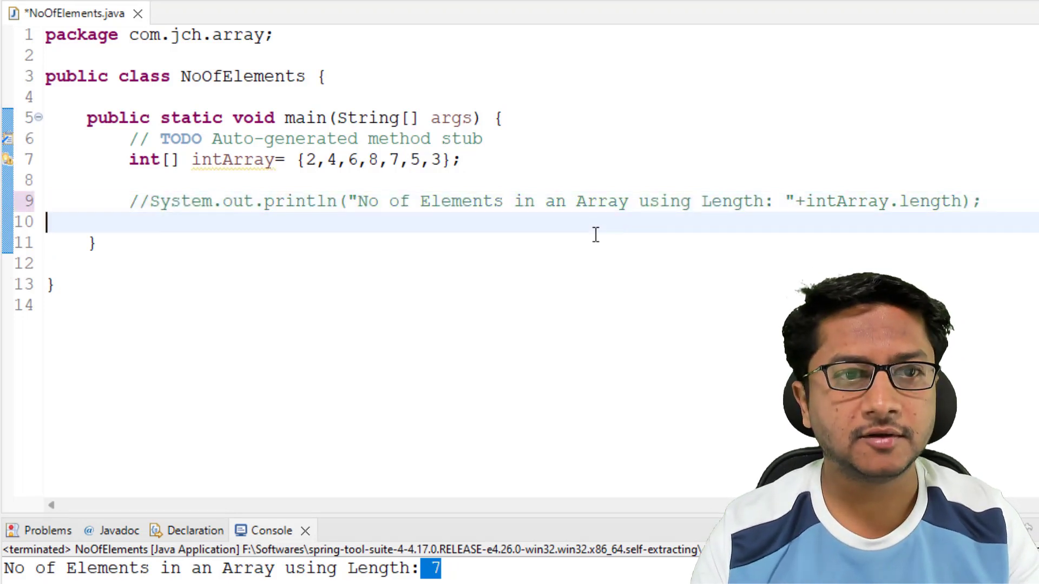
{"action": "key", "text": "Return"}
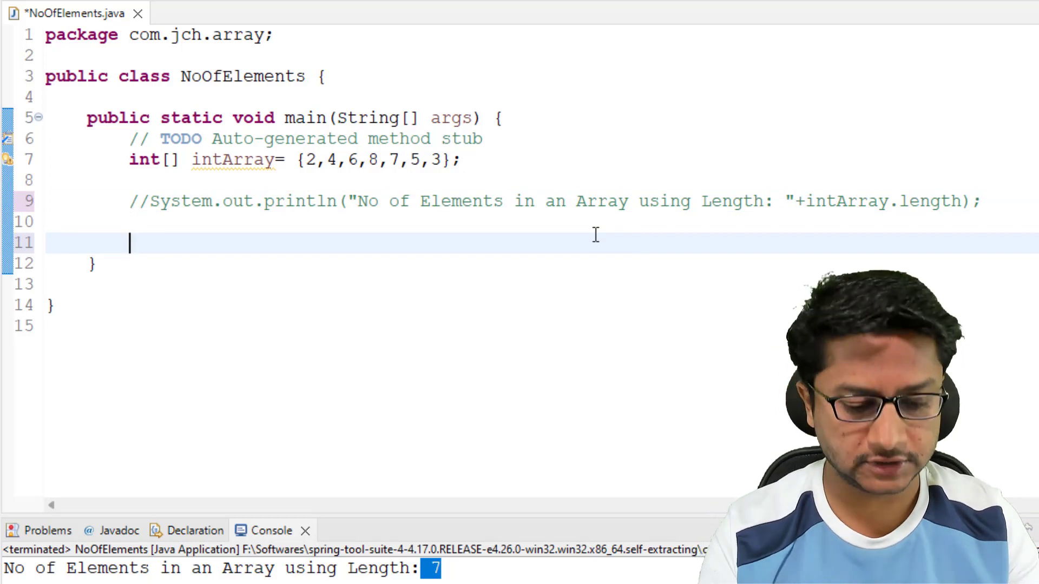
{"action": "type", "text": "for("}
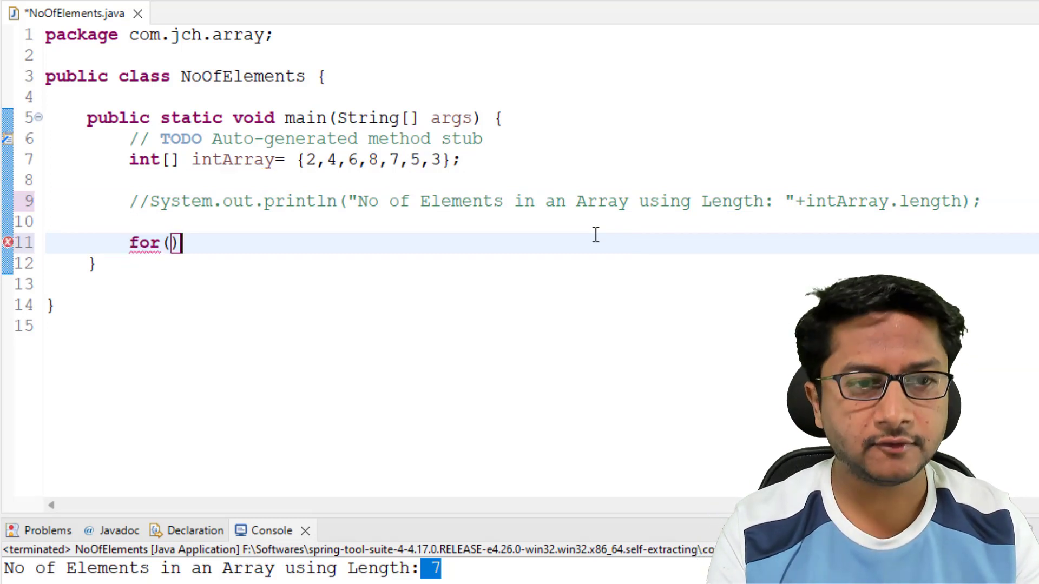
{"action": "type", "text": "int "}
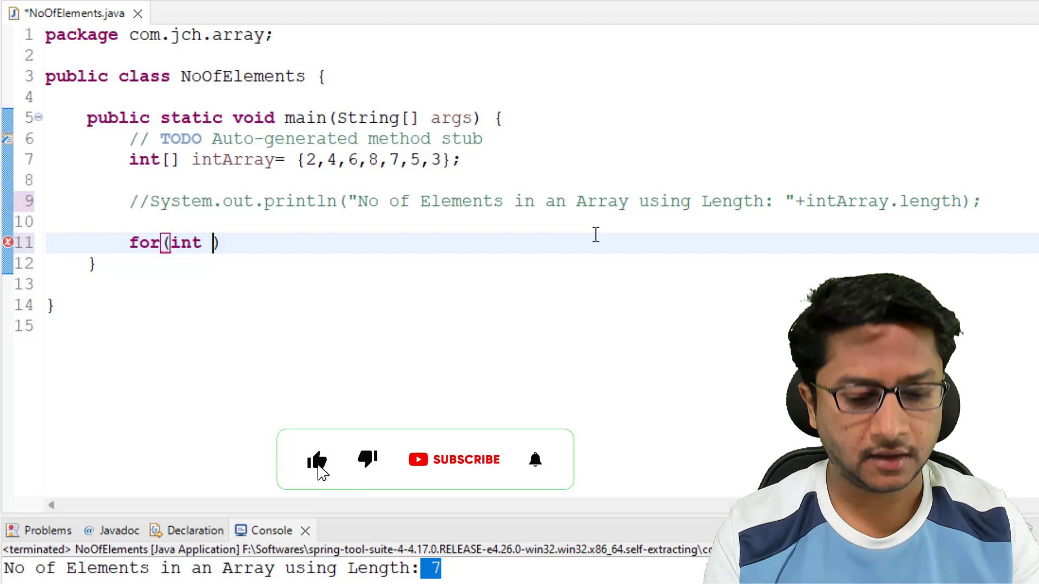
{"action": "type", "text": "i"}
{"action": "type", "text": ":"}
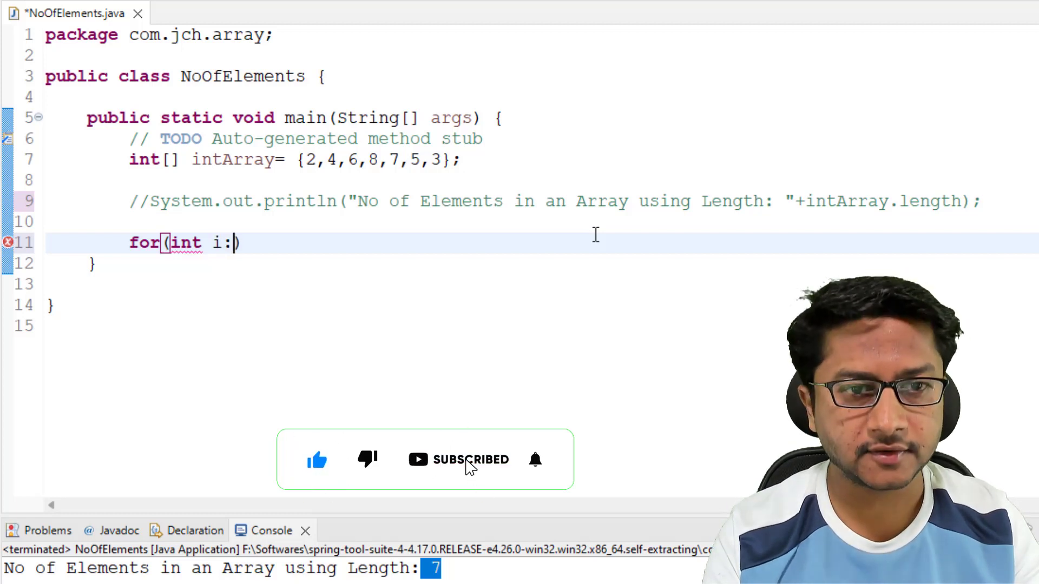
{"action": "type", "text": "i"}
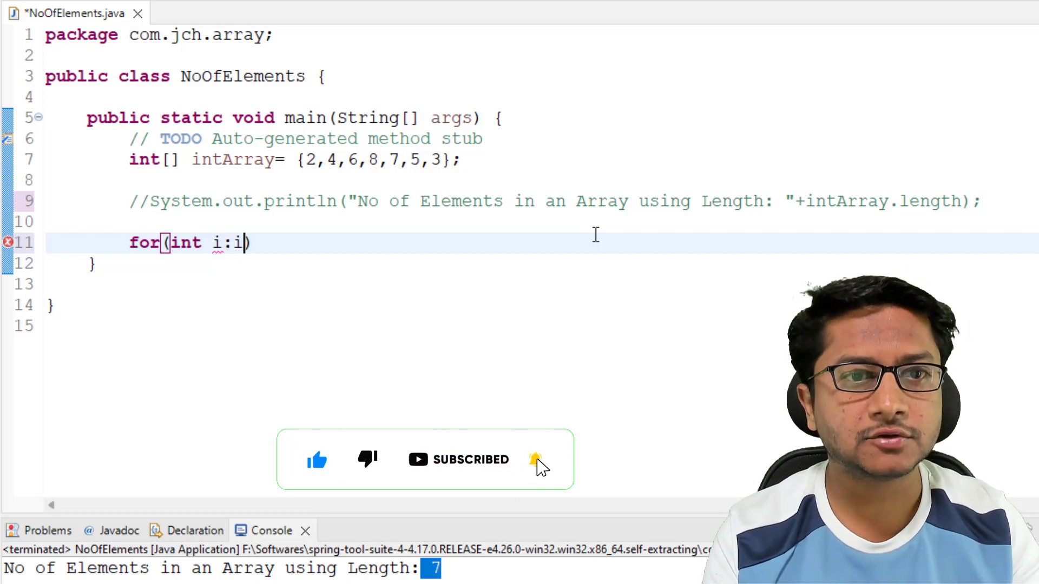
{"action": "type", "text": "ntAr"}
{"action": "type", "text": "r"}
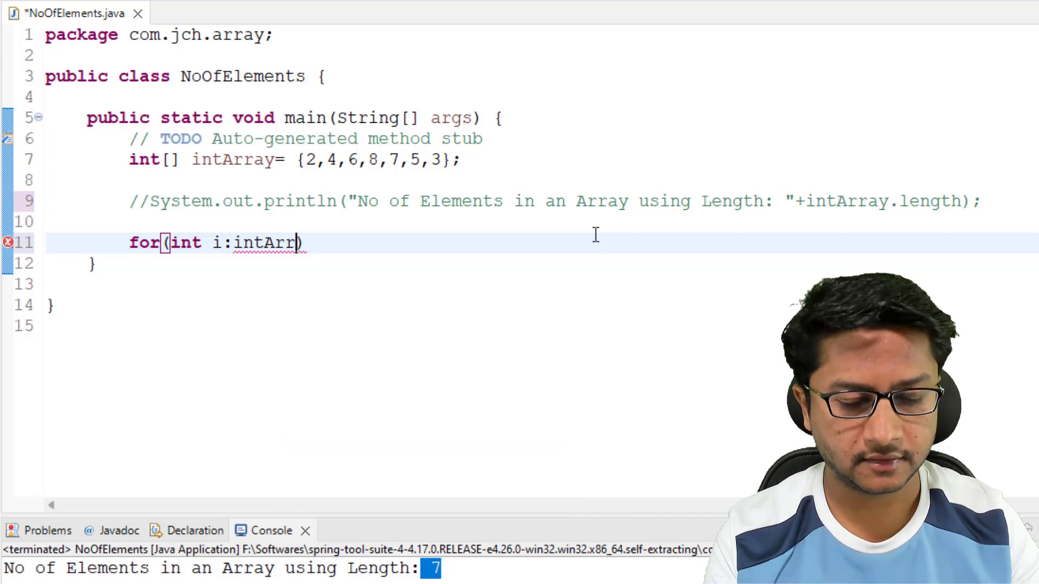
{"action": "key", "text": "ctrl+space"}
{"action": "key", "text": "Return"}
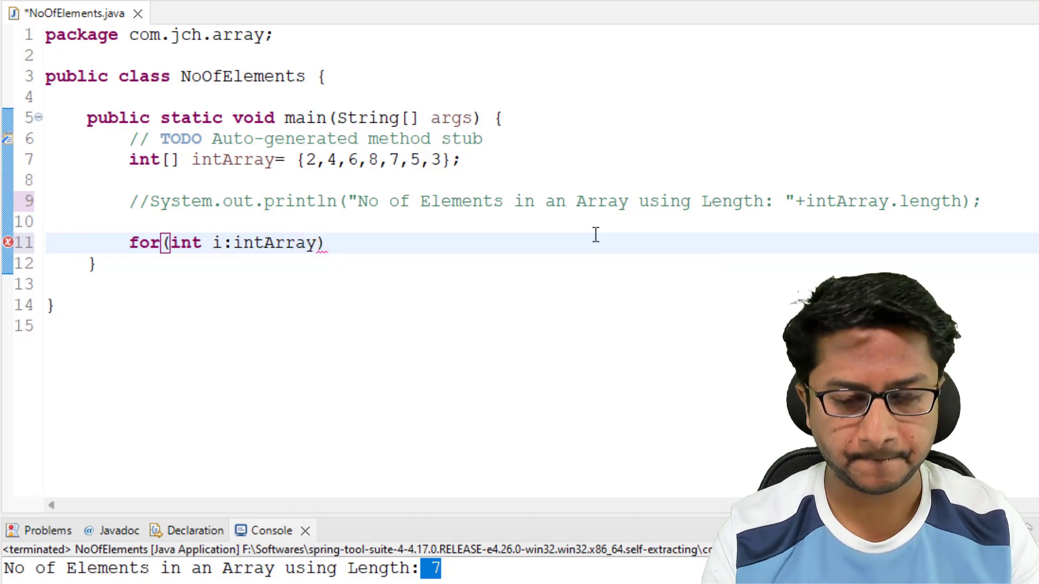
{"action": "type", "text": "{"}
Inside the loop body, print each element i followed by a space
{"action": "key", "text": "Return"}
{"action": "type", "text": "syso"}
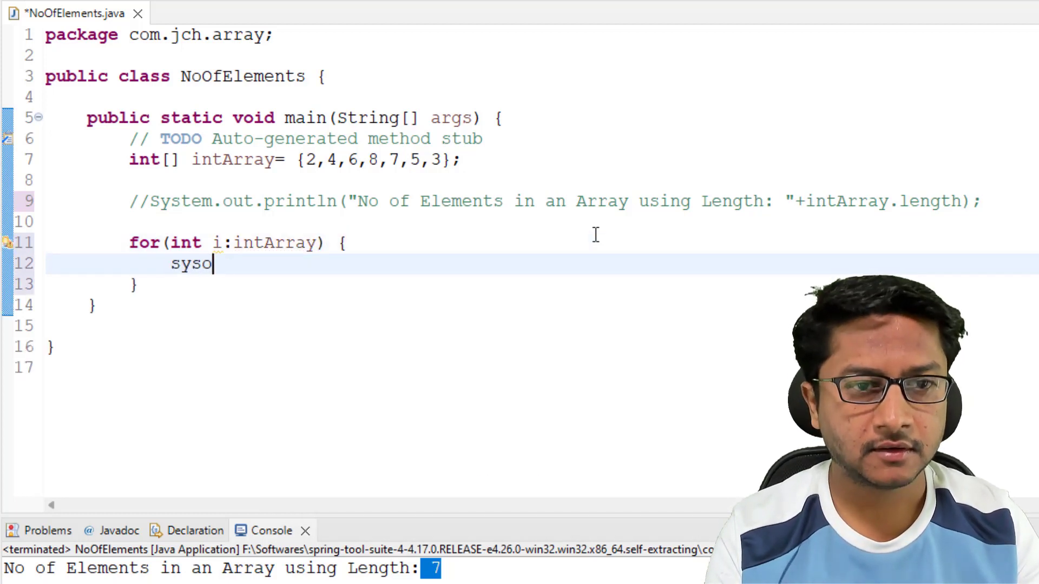
{"action": "type", "text": "ut"}
{"action": "key", "text": "ctrl+space"}
{"action": "key", "text": "Return"}
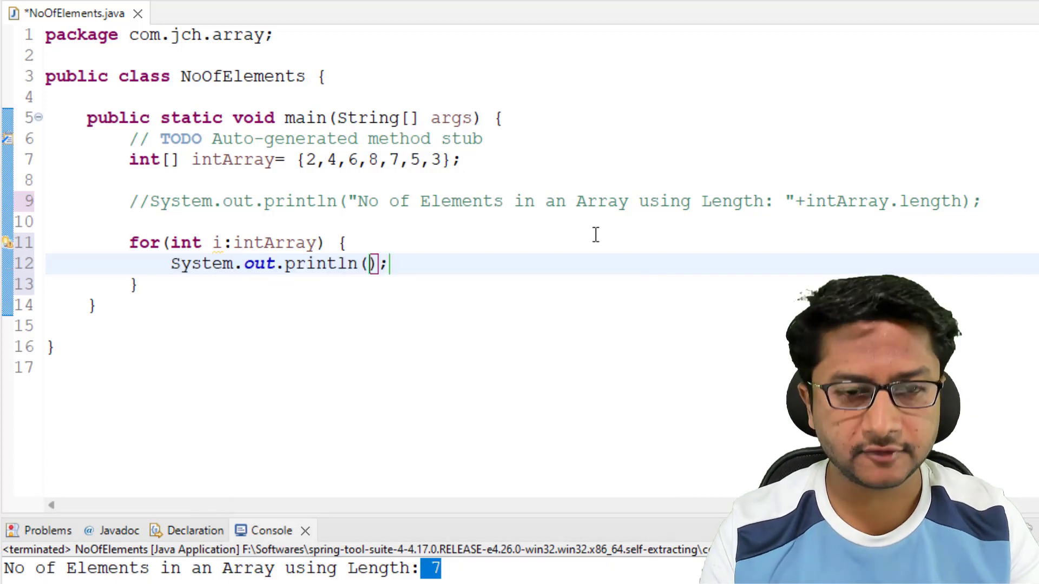
{"action": "type", "text": "\""}
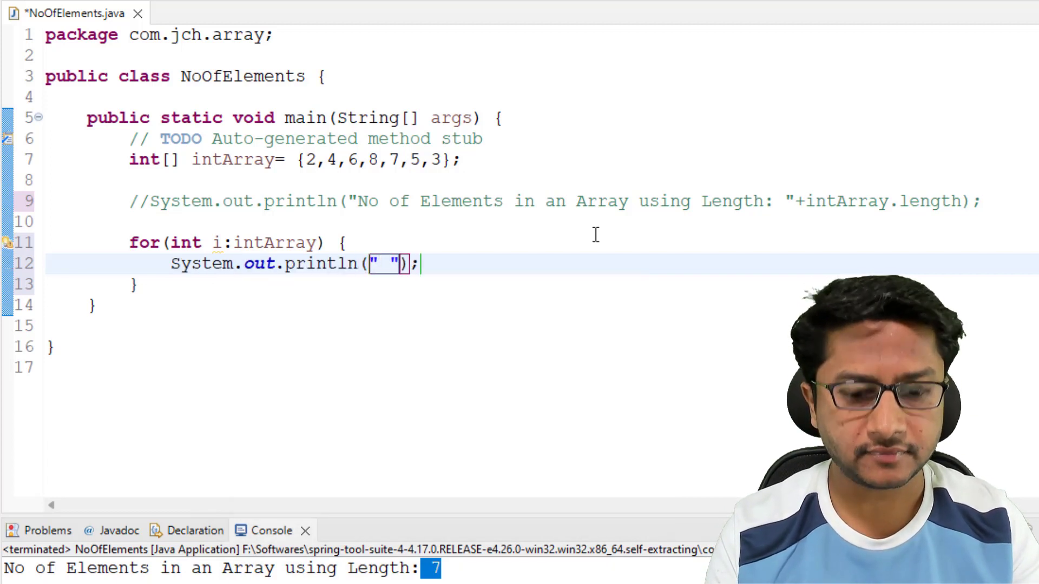
{"action": "type", "text": " i+"}
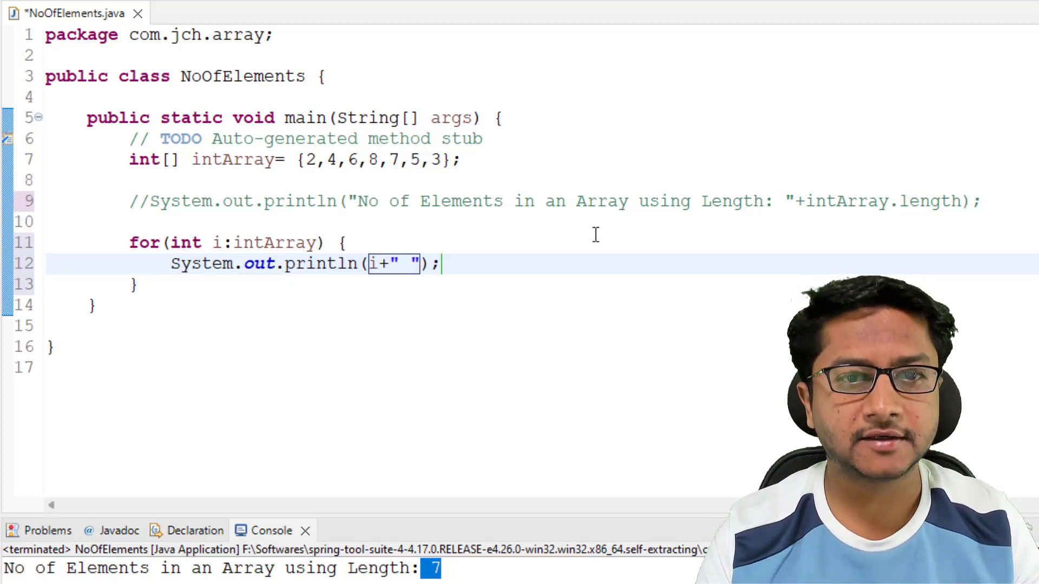
{"action": "key", "text": "Return"}
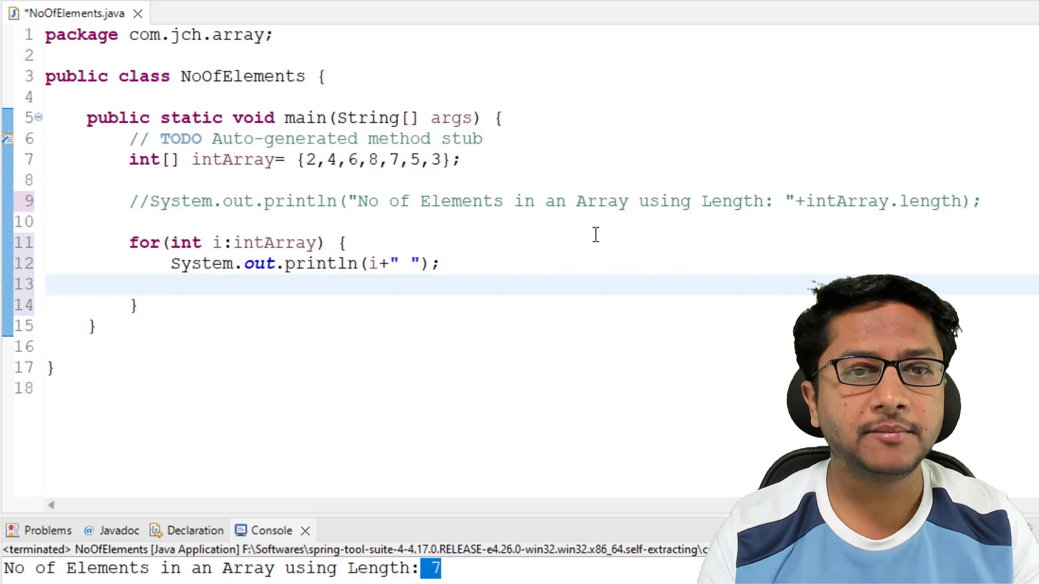
Declare int count = 0 above the loop and add count++ inside the loop body
{"action": "key", "text": "Up"}
{"action": "key", "text": "Up"}
{"action": "key", "text": "Up"}
{"action": "key", "text": "Up"}
{"action": "key", "text": "Up"}
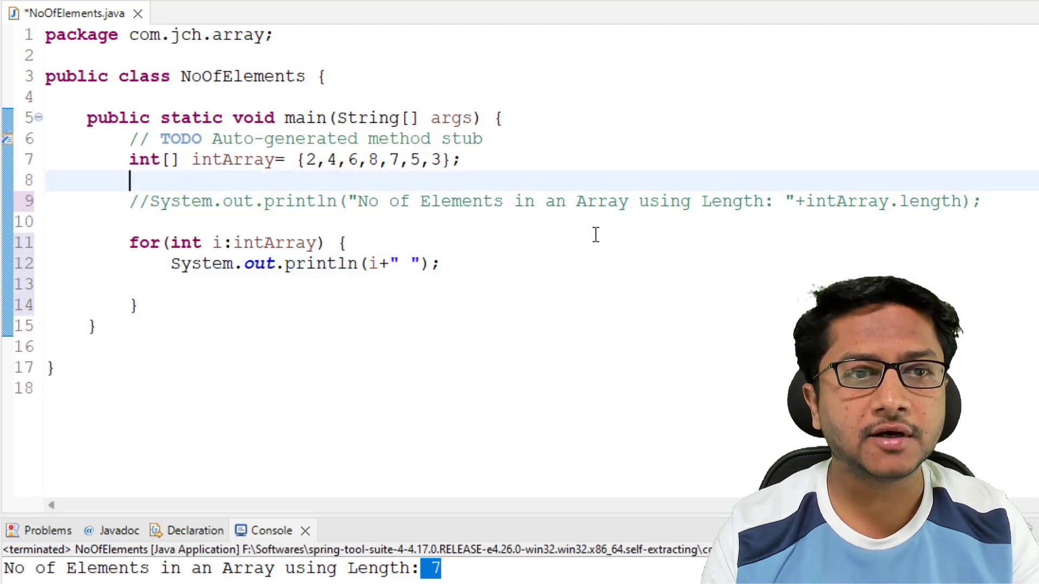
{"action": "type", "text": "int c"}
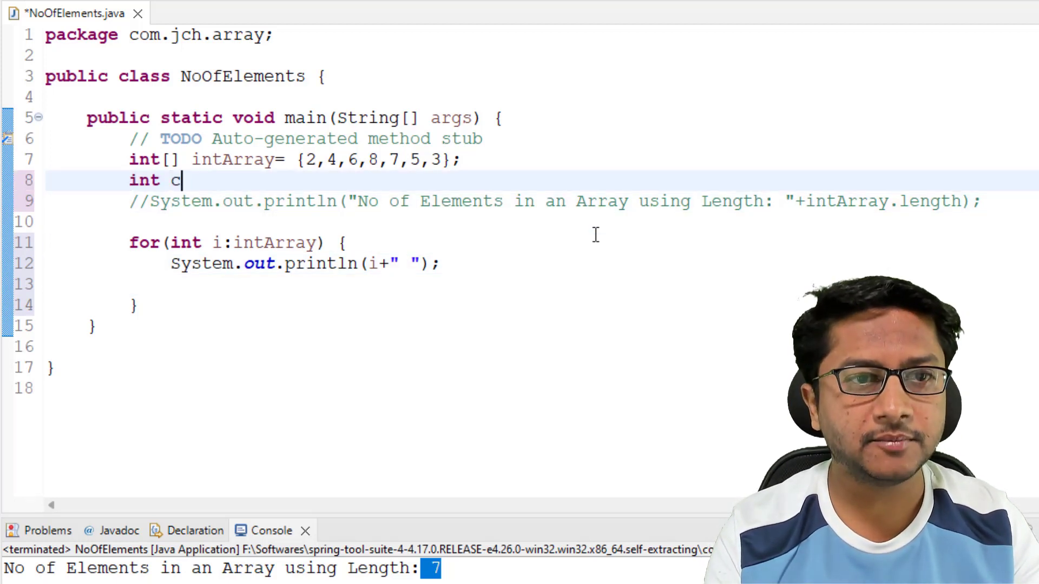
{"action": "type", "text": "ount="}
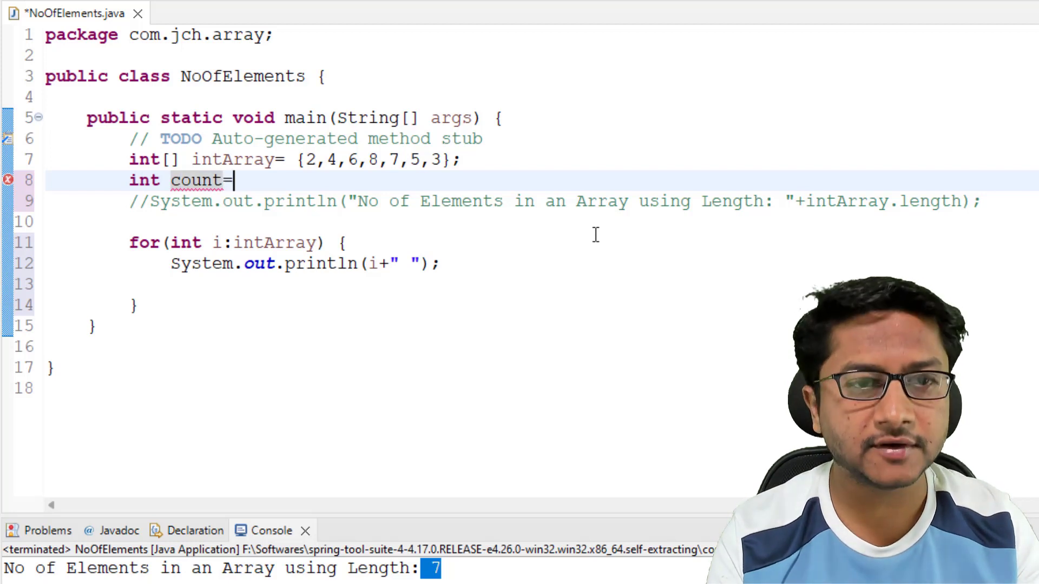
{"action": "type", "text": "0;"}
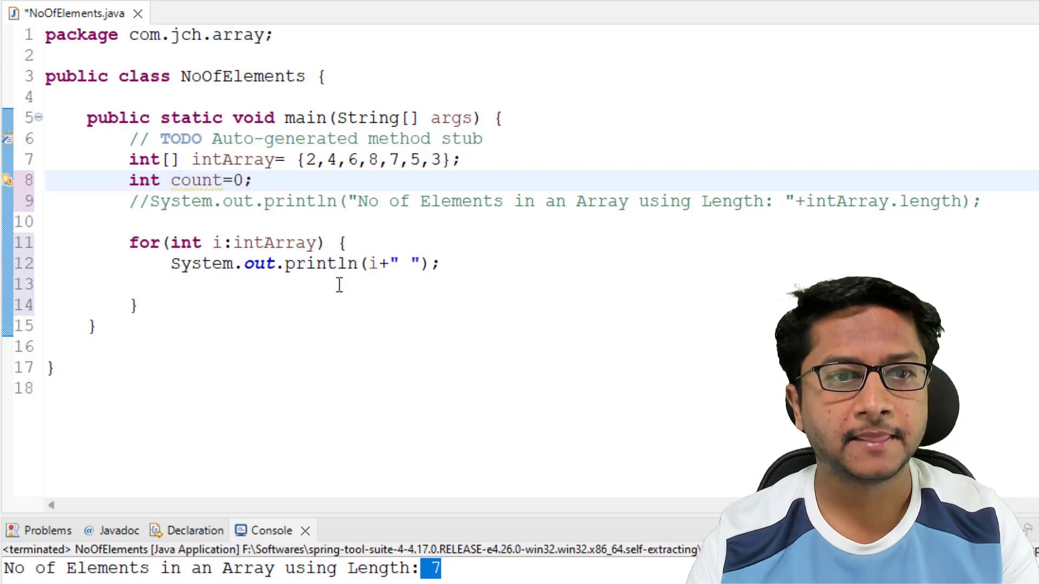
{"action": "left_click", "coordinate": [455, 280]}
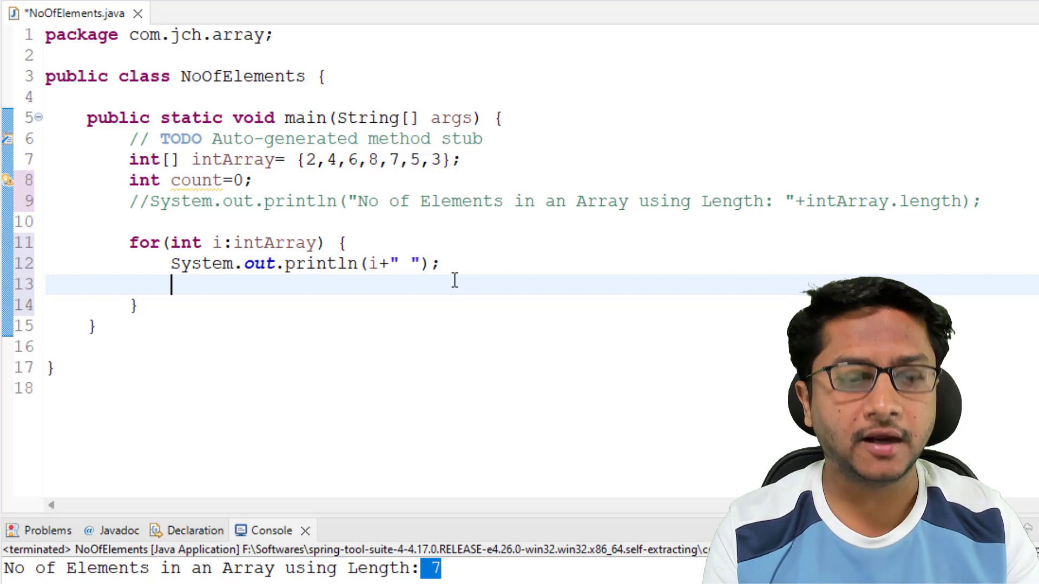
{"action": "type", "text": "count"}
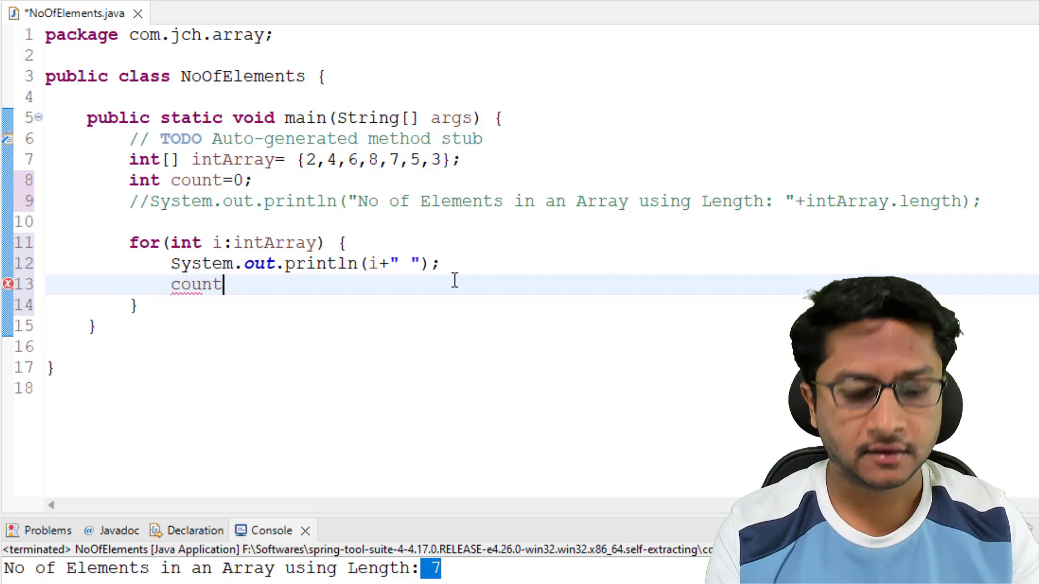
{"action": "type", "text": "++;"}
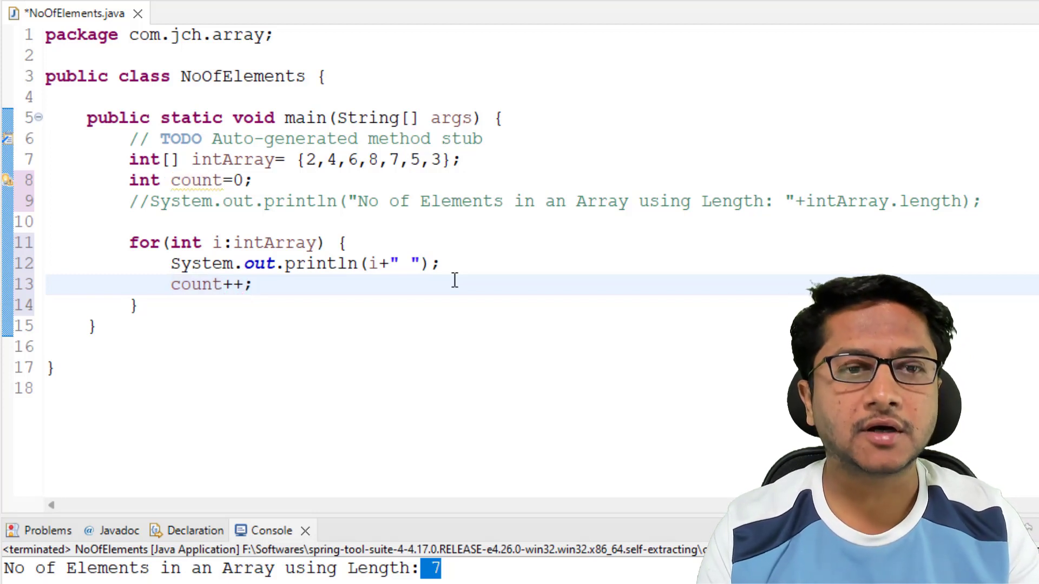
{"action": "key", "text": "Down"}
Above the loop, add a println of 'Elements in an Array: ', fixing typos
{"action": "key", "text": "Return"}
{"action": "key", "text": "Return"}
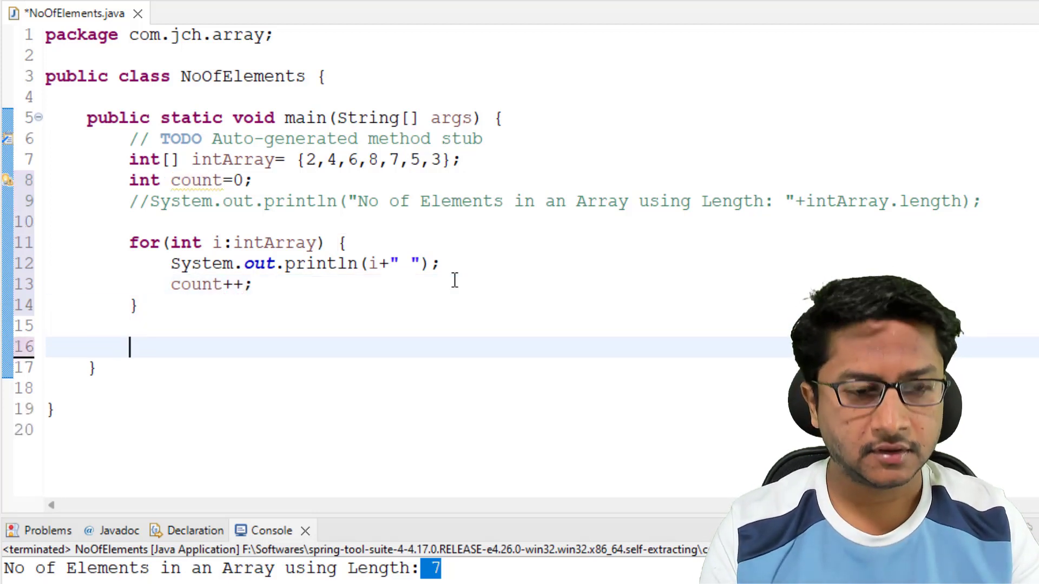
{"action": "key", "text": "Up"}
{"action": "key", "text": "Up"}
{"action": "key", "text": "Up"}
{"action": "key", "text": "Up"}
{"action": "key", "text": "Up"}
{"action": "key", "text": "Return"}
{"action": "key", "text": "Up"}
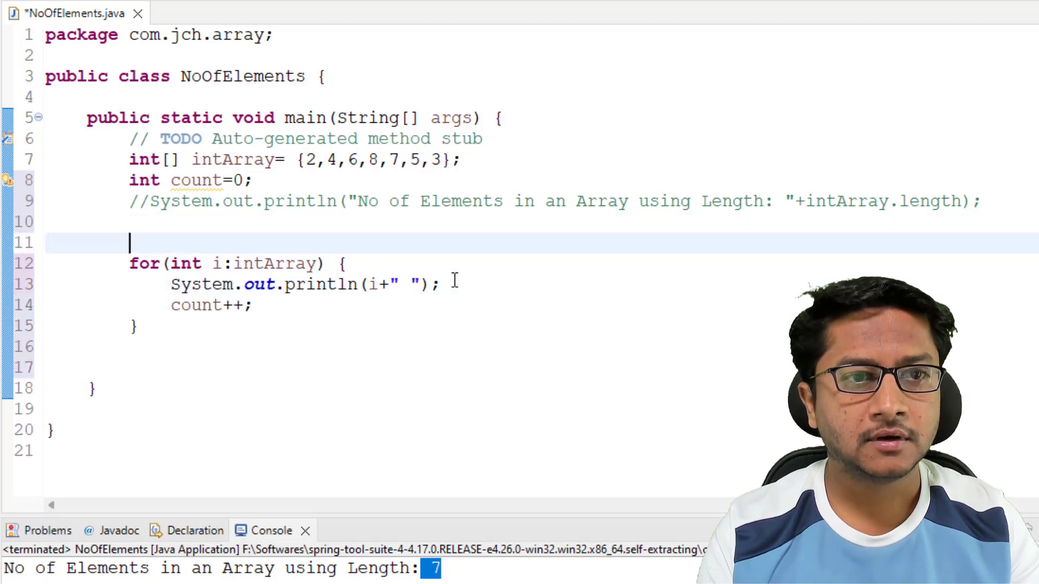
{"action": "type", "text": "sysout"}
{"action": "key", "text": "ctrl+space"}
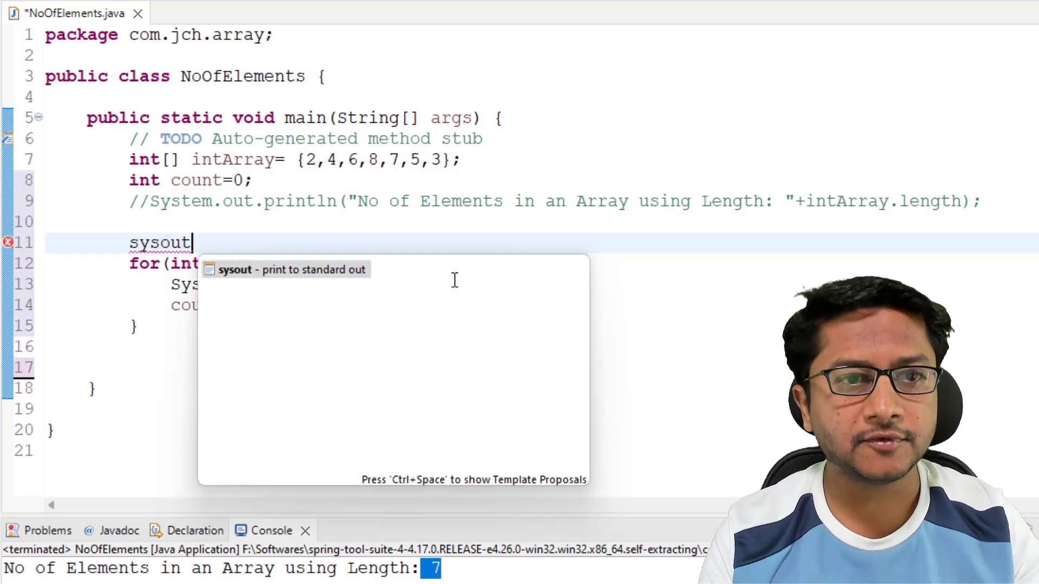
{"action": "key", "text": "Return"}
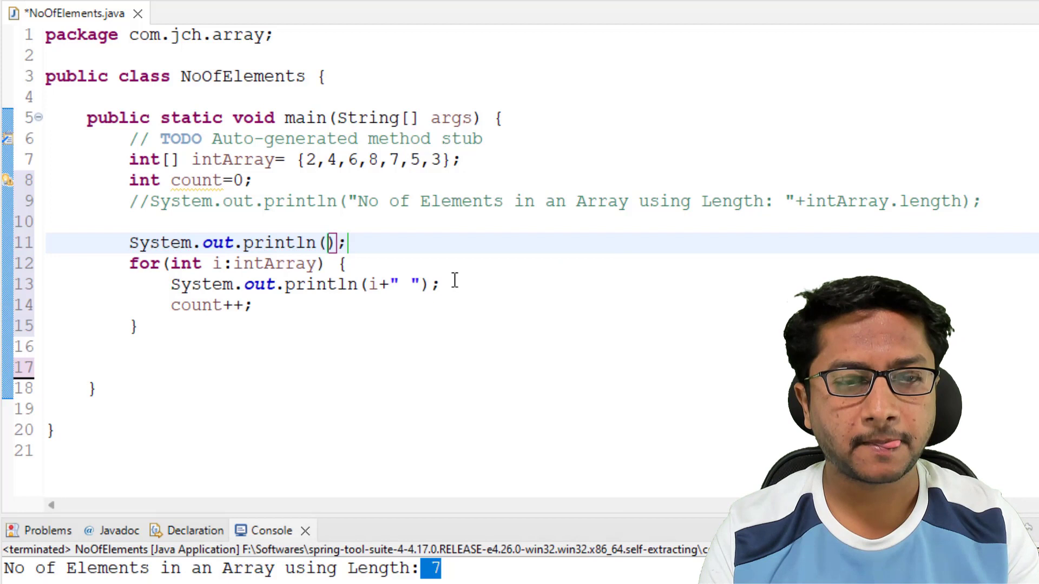
{"action": "type", "text": "\"Elem"}
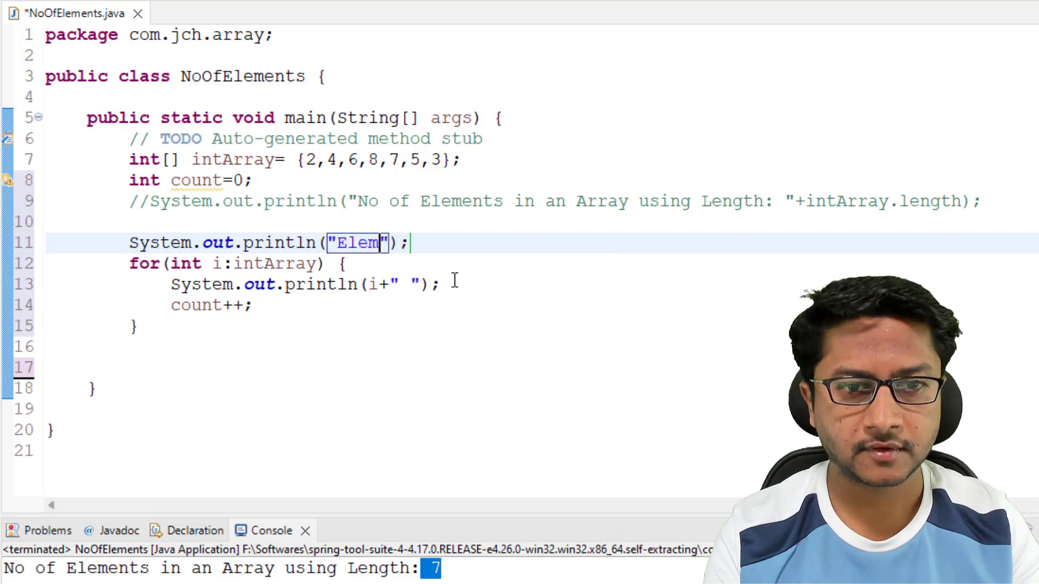
{"action": "type", "text": "e"}
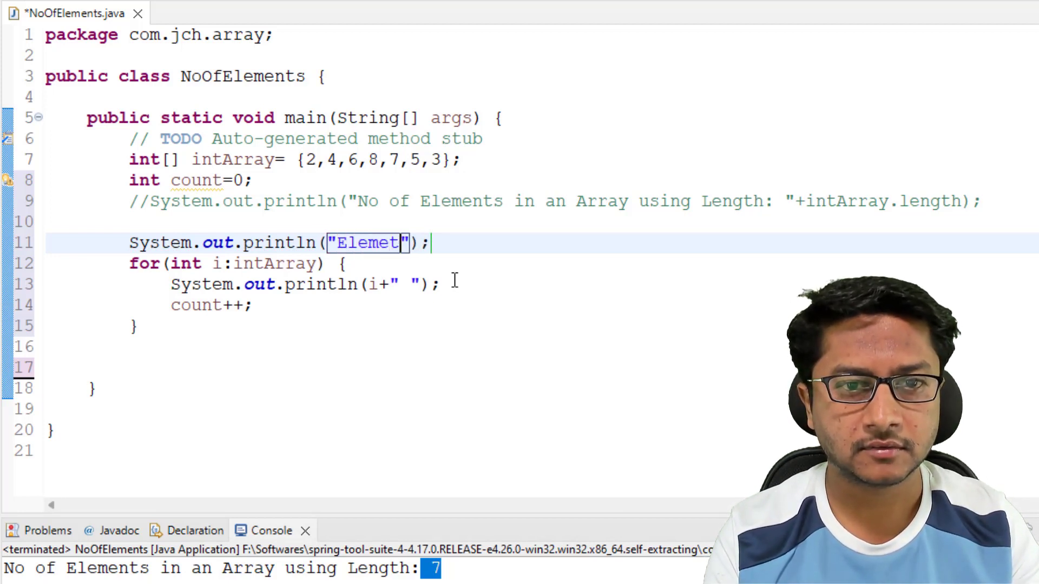
{"action": "type", "text": "nts "}
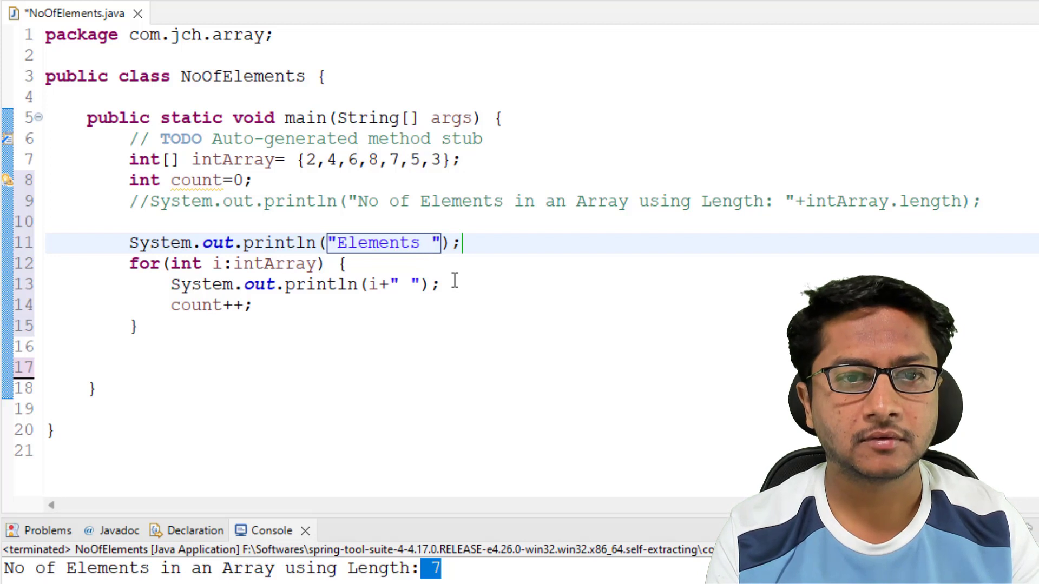
{"action": "type", "text": "f"}
{"action": "key", "text": "BackSpace"}
{"action": "type", "text": "in an"}
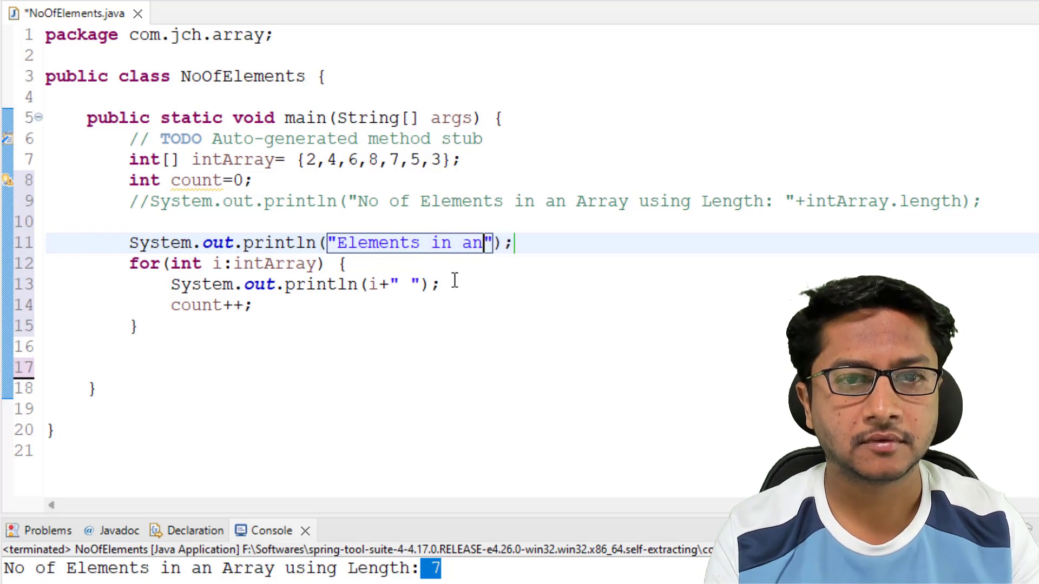
{"action": "type", "text": " Raa"}
{"action": "key", "text": "BackSpace"}
{"action": "key", "text": "BackSpace"}
{"action": "key", "text": "BackSpace"}
{"action": "type", "text": "A"}
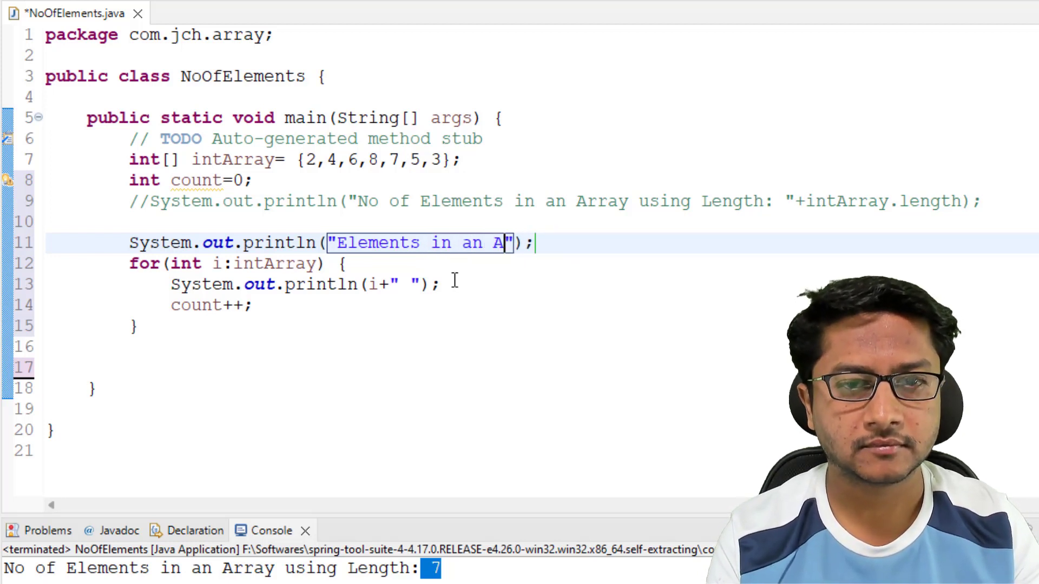
{"action": "type", "text": "rray"}
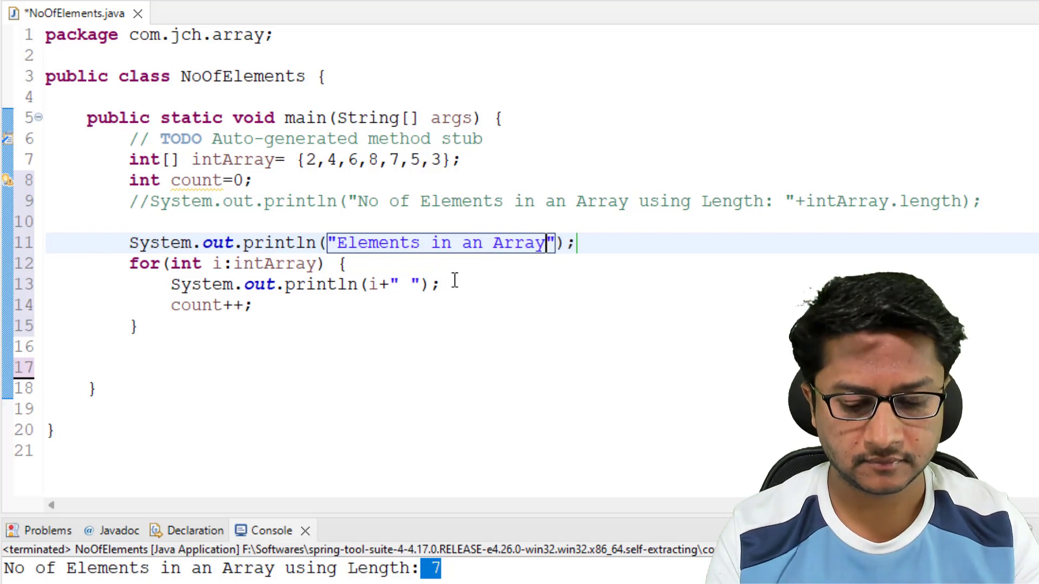
{"action": "type", "text": ":"}
After the loop, add a println of "Count: " + count
{"action": "key", "text": "Down"}
{"action": "key", "text": "Down"}
{"action": "key", "text": "Down"}
{"action": "key", "text": "Down"}
{"action": "key", "text": "End"}
{"action": "key", "text": "Return"}
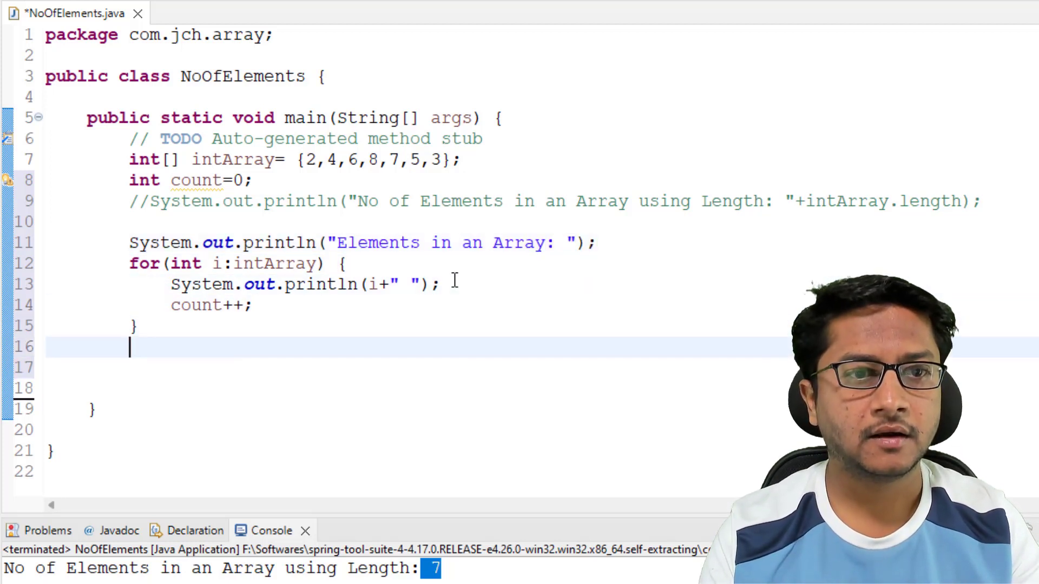
{"action": "key", "text": "Return"}
{"action": "type", "text": "sys"}
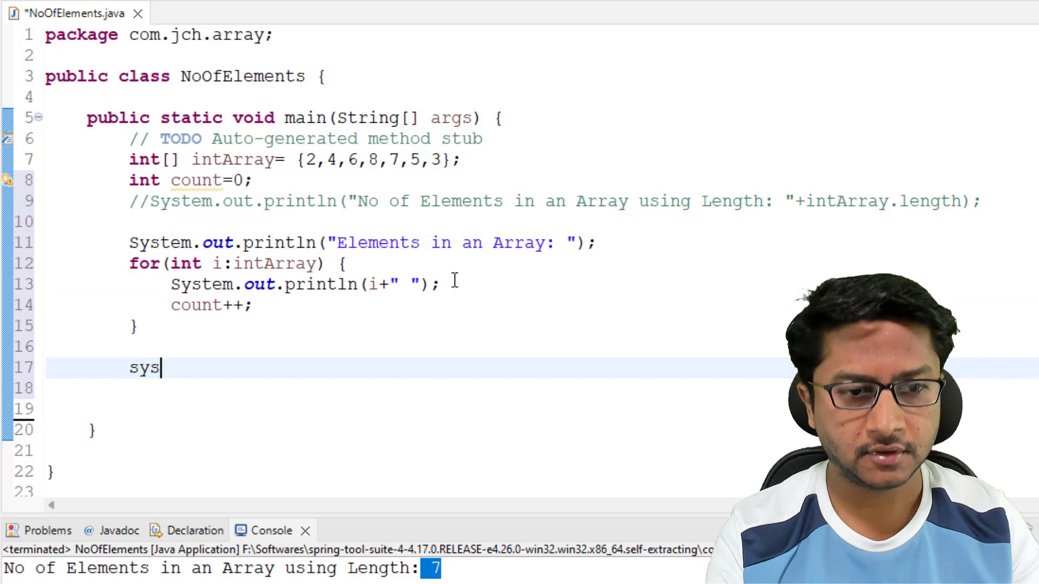
{"action": "type", "text": "out"}
{"action": "key", "text": "ctrl+space"}
{"action": "key", "text": "Return"}
{"action": "type", "text": "\""}
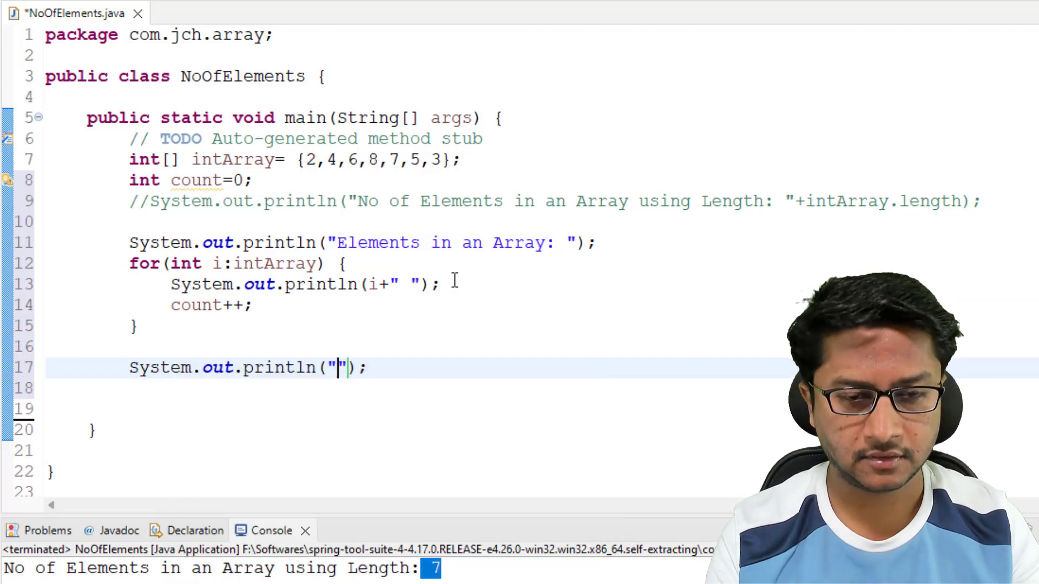
{"action": "type", "text": "Count: "}
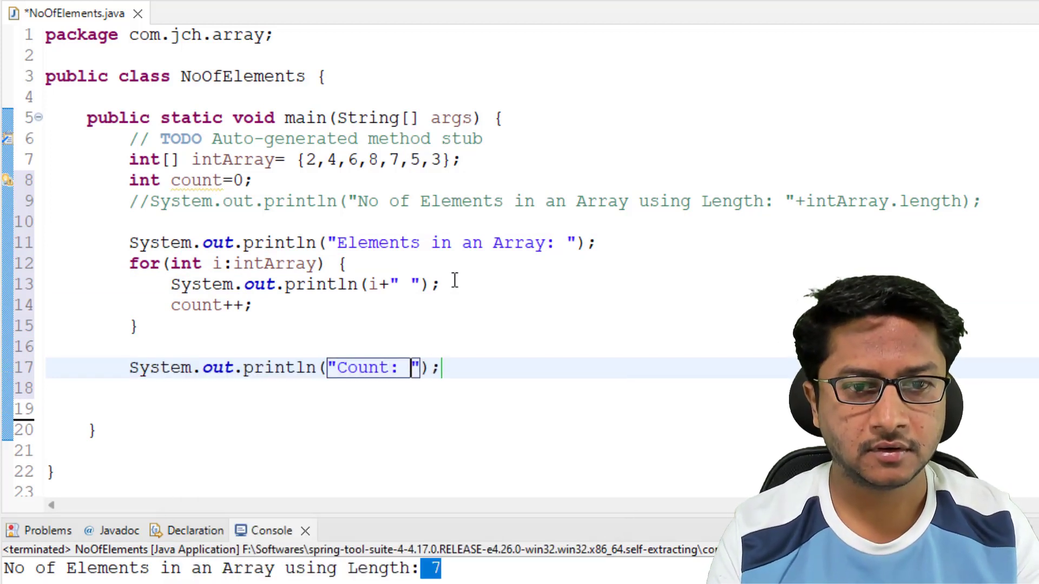
{"action": "type", "text": "\"+count"}
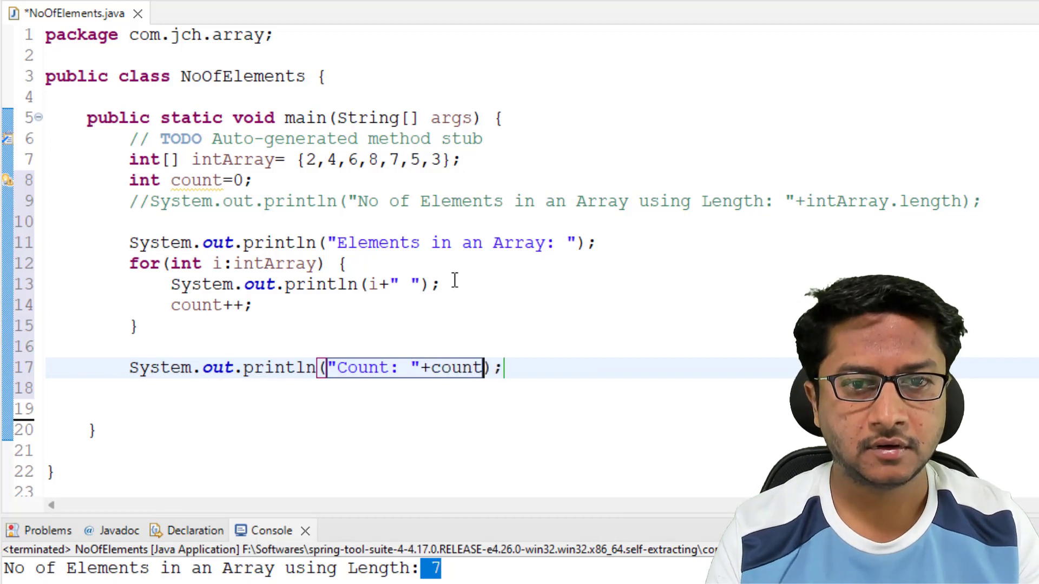
Save NoOfElements.java and return the caret to the count++ line
{"action": "left_click", "coordinate": [706, 327]}
{"action": "left_click", "coordinate": [714, 347]}
{"action": "key", "text": "ctrl+s"}
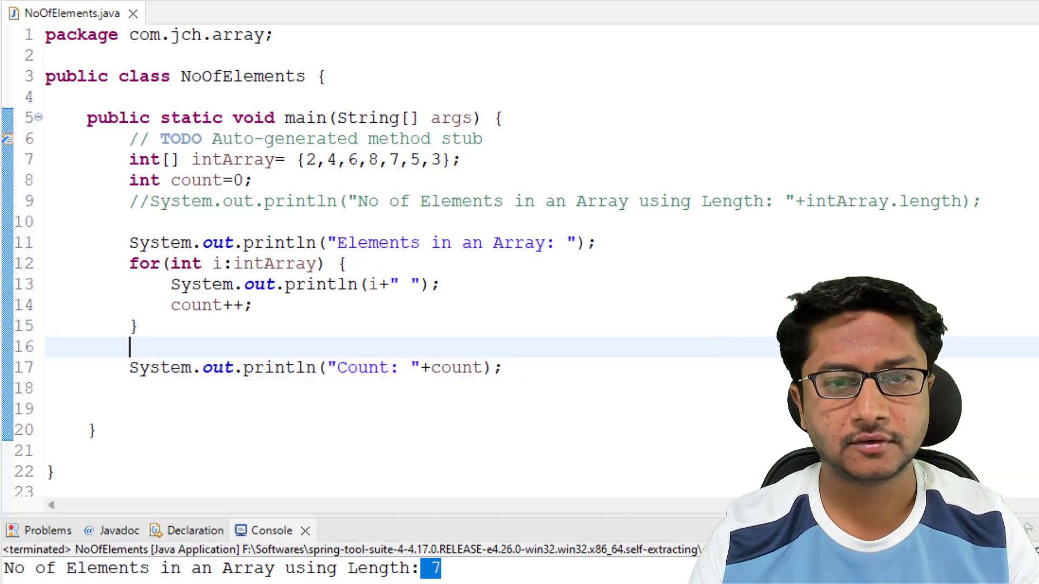
{"action": "left_click", "coordinate": [268, 305]}
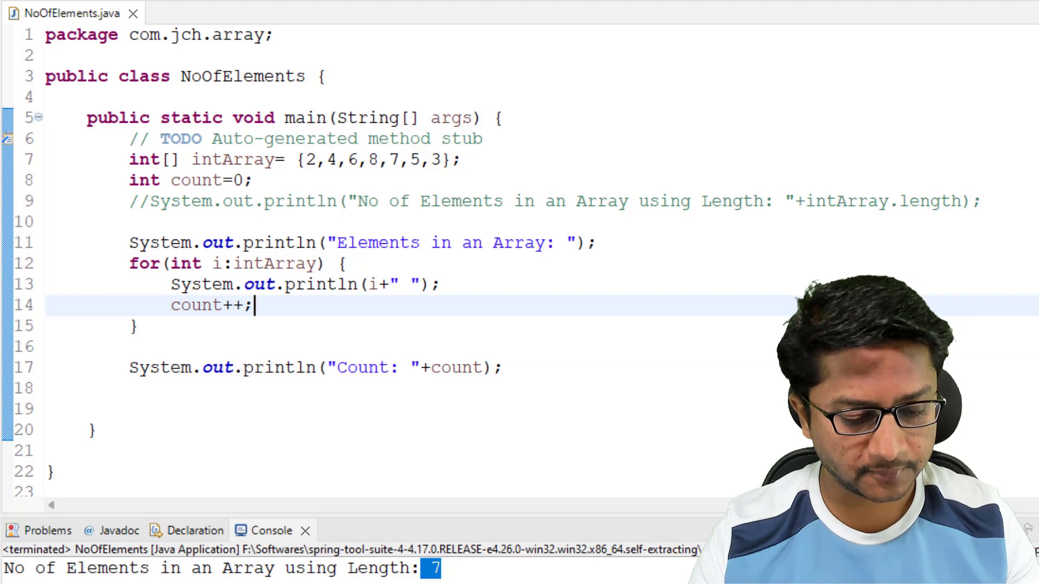
Format the whole source code with Ctrl+Shift+F and save it
{"action": "key", "text": "ctrl+shift+f"}
{"action": "key", "text": "Up"}
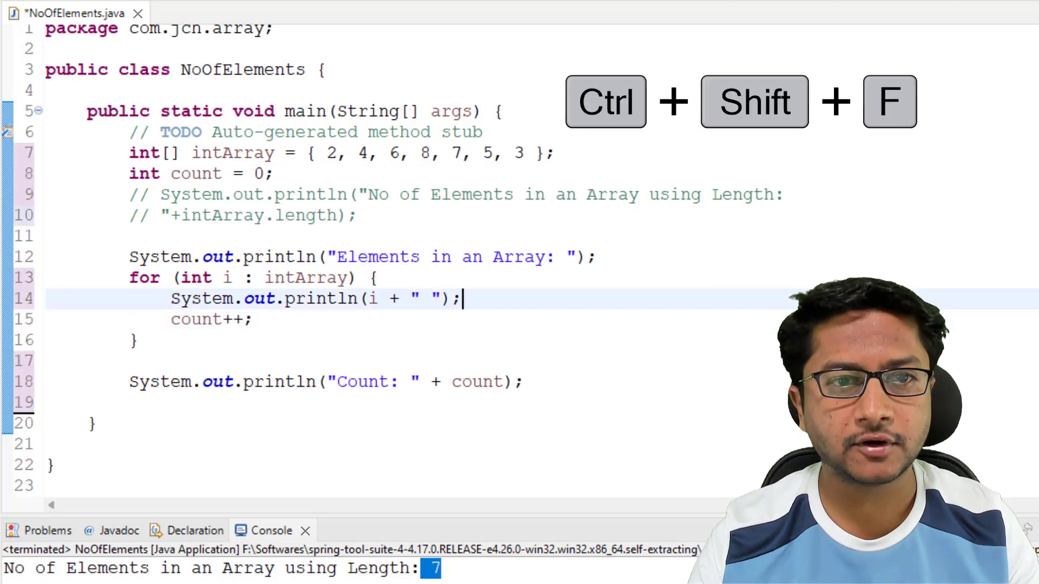
{"action": "key", "text": "Down"}
{"action": "key", "text": "ctrl+s"}
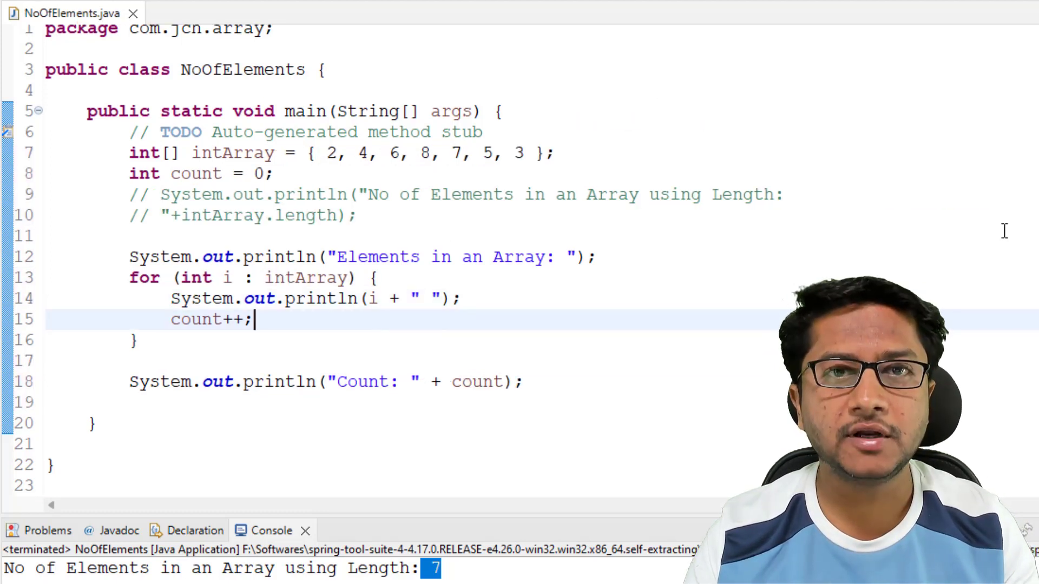
Run as a Java Application and review the element lines and 'Count: 7'
{"action": "right_click", "coordinate": [1004, 232]}
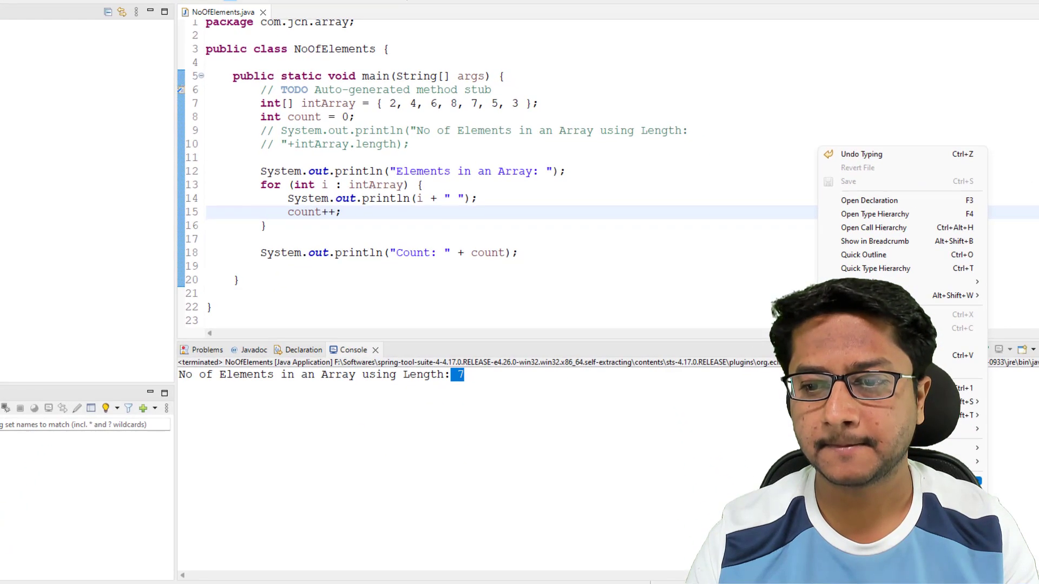
{"action": "mouse_move", "coordinate": [884, 482]}
{"action": "left_click", "coordinate": [690, 495]}
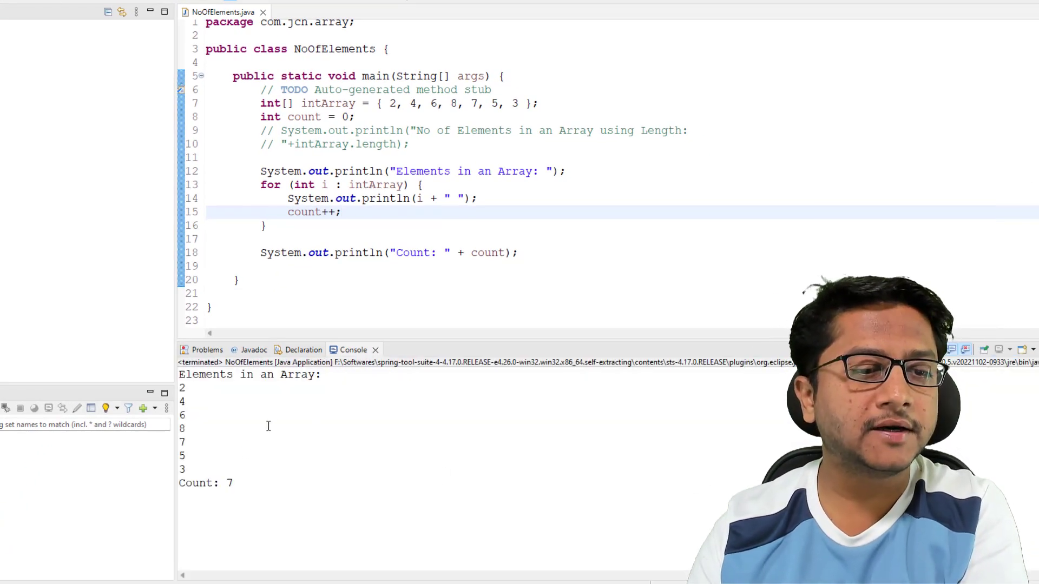
{"action": "left_click_drag", "start_coordinate": [206, 472], "coordinate": [164, 397]}
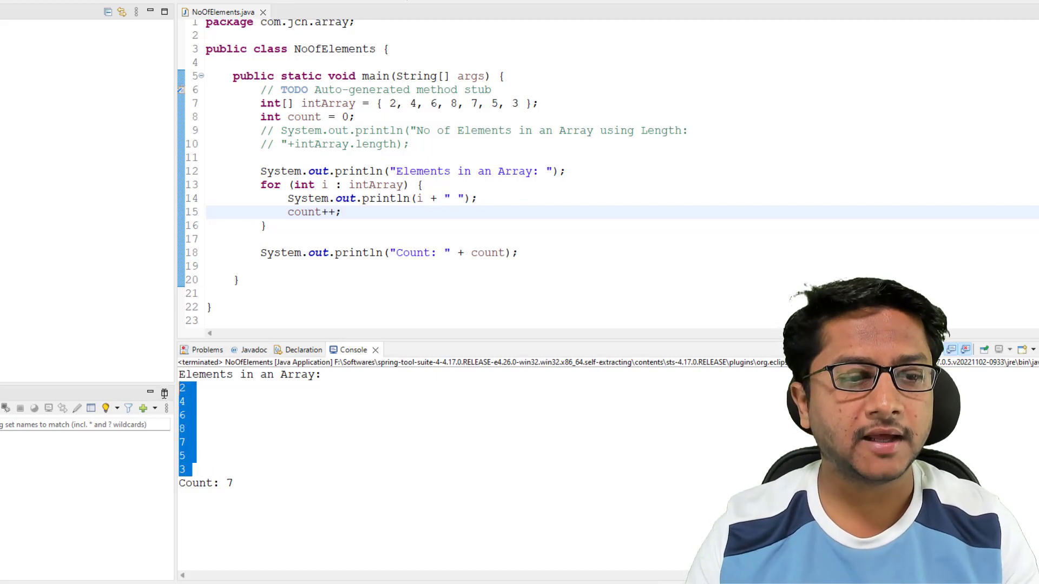
{"action": "mouse_move", "coordinate": [239, 486]}
{"action": "left_mouse_down"}
{"action": "mouse_move", "coordinate": [178, 485]}
{"action": "mouse_move", "coordinate": [165, 392]}
{"action": "left_mouse_up"}
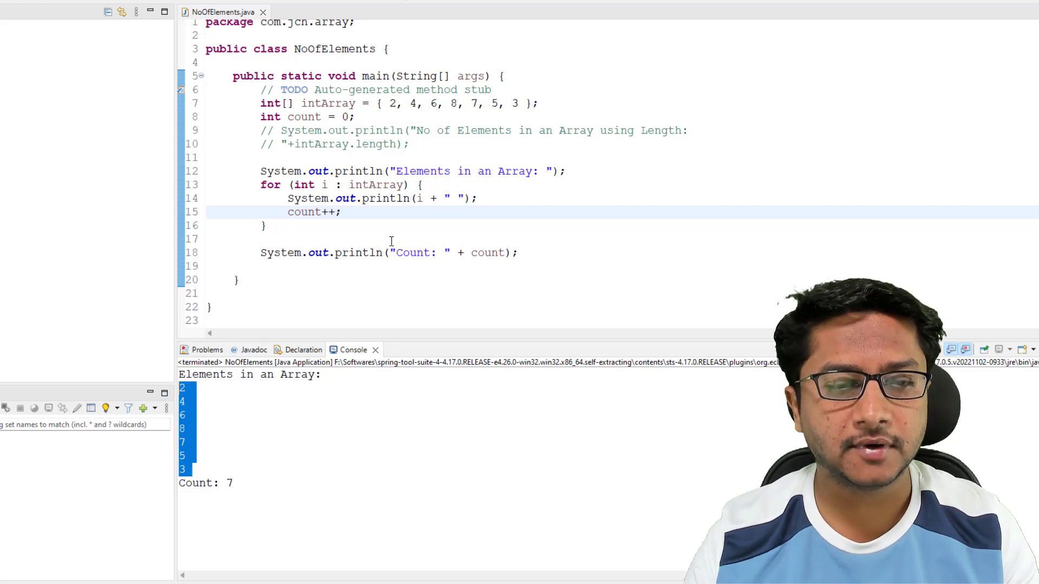
Change the loop's println to print and save the file
{"action": "left_click", "coordinate": [410, 201]}
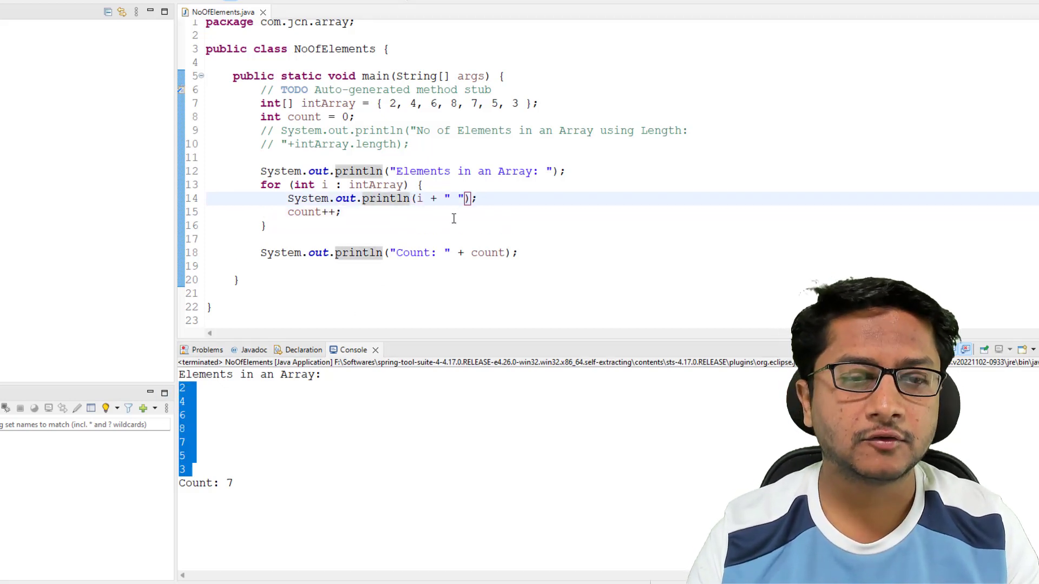
{"action": "key", "text": "BackSpace"}
{"action": "key", "text": "BackSpace"}
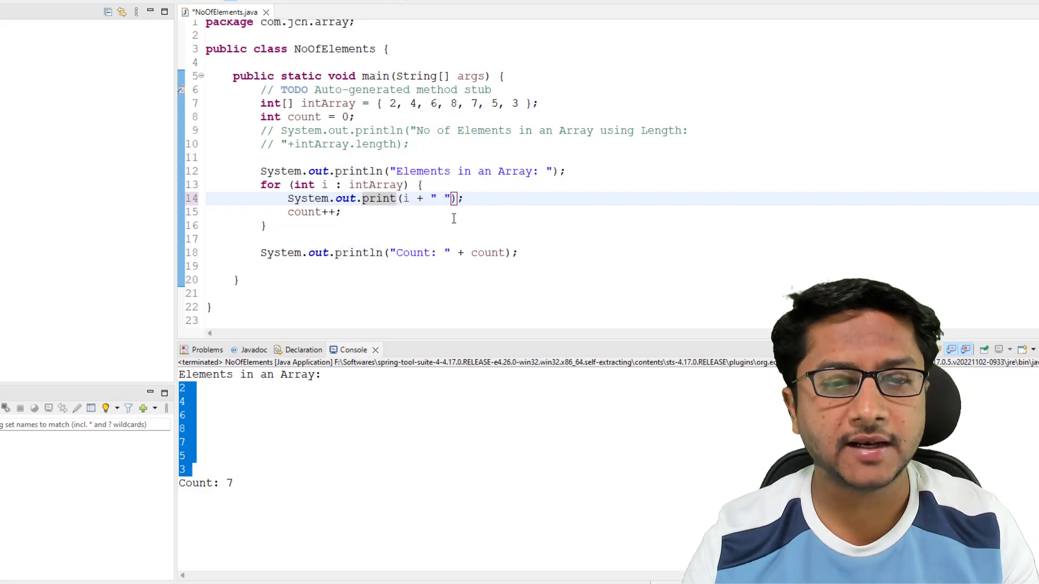
{"action": "key", "text": "ctrl+s"}
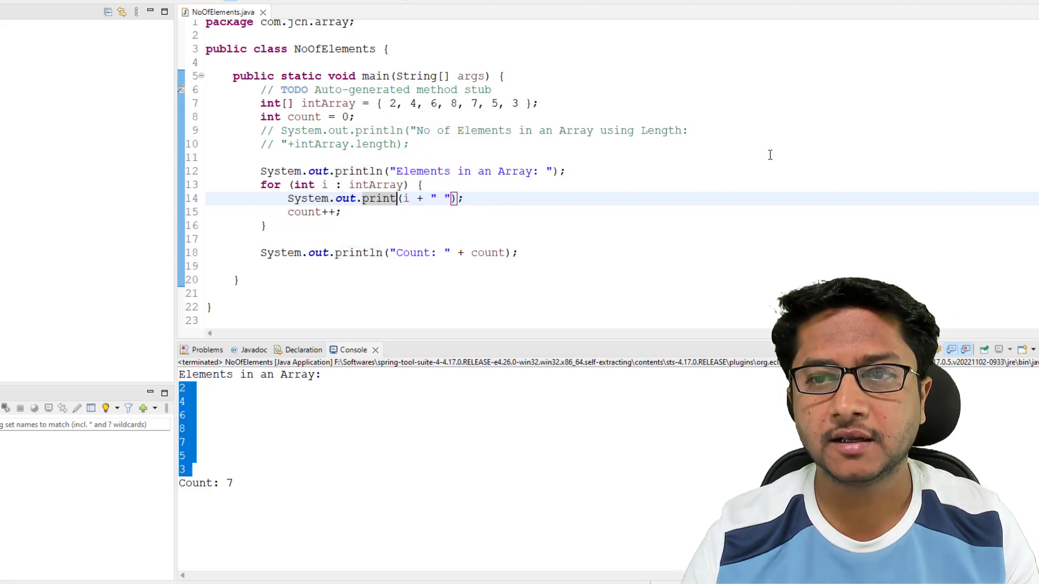
Rerun as a Java Application and check the one-line output ending in 'Count: 7'
{"action": "right_click", "coordinate": [766, 157]}
{"action": "mouse_move", "coordinate": [803, 484]}
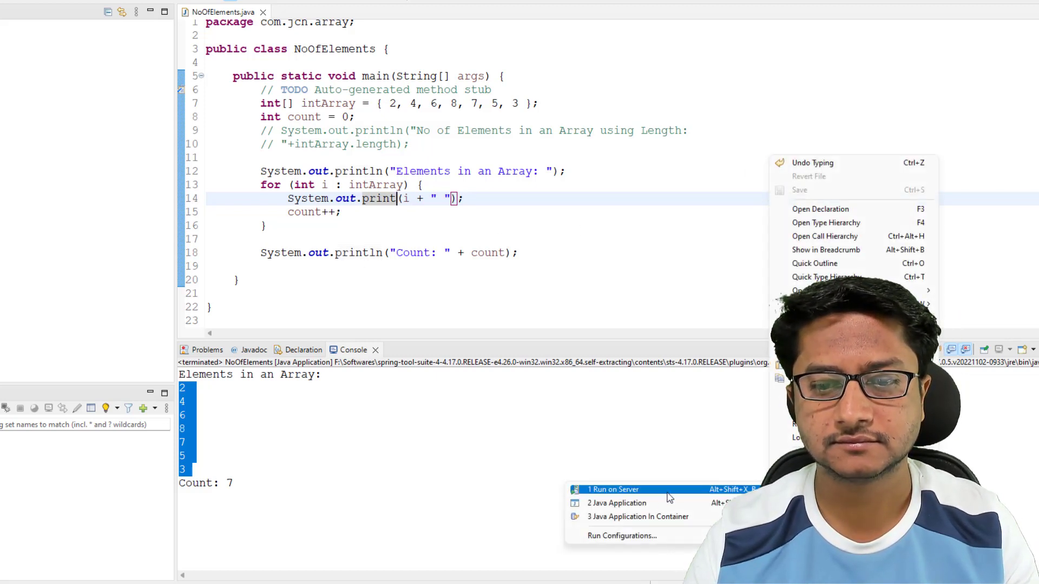
{"action": "left_click", "coordinate": [656, 504]}
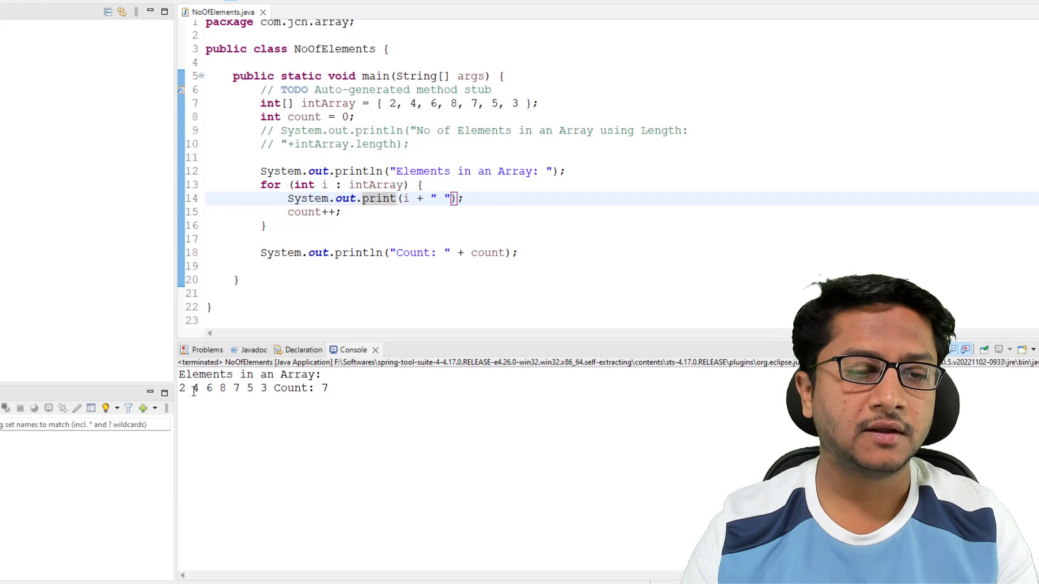
{"action": "left_click_drag", "start_coordinate": [275, 389], "coordinate": [325, 388]}
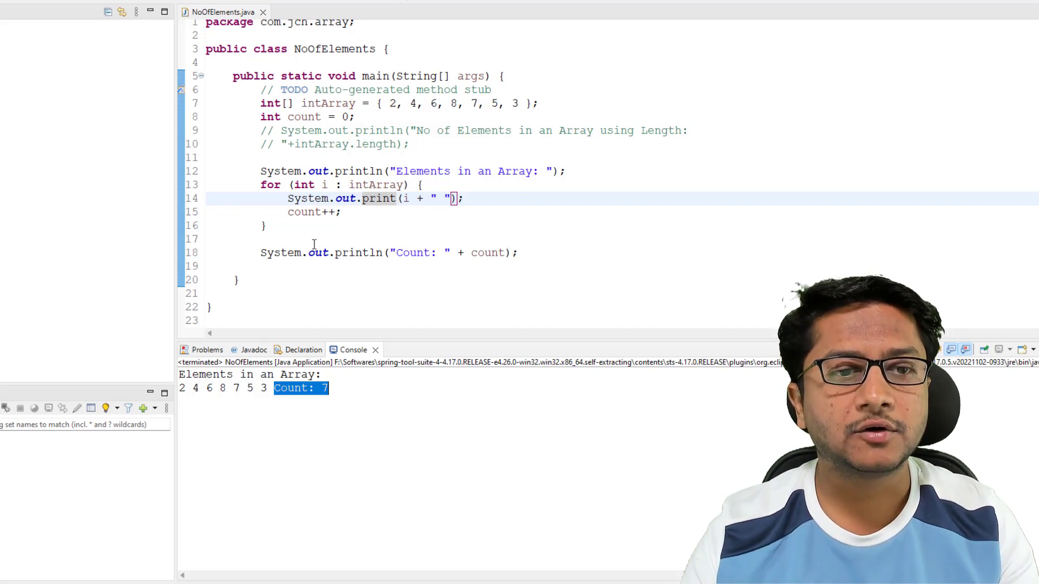
Put \n before 'Count: ' in the last println, save, and rerun as a Java Application
{"action": "left_click", "coordinate": [276, 239]}
{"action": "left_click", "coordinate": [402, 258]}
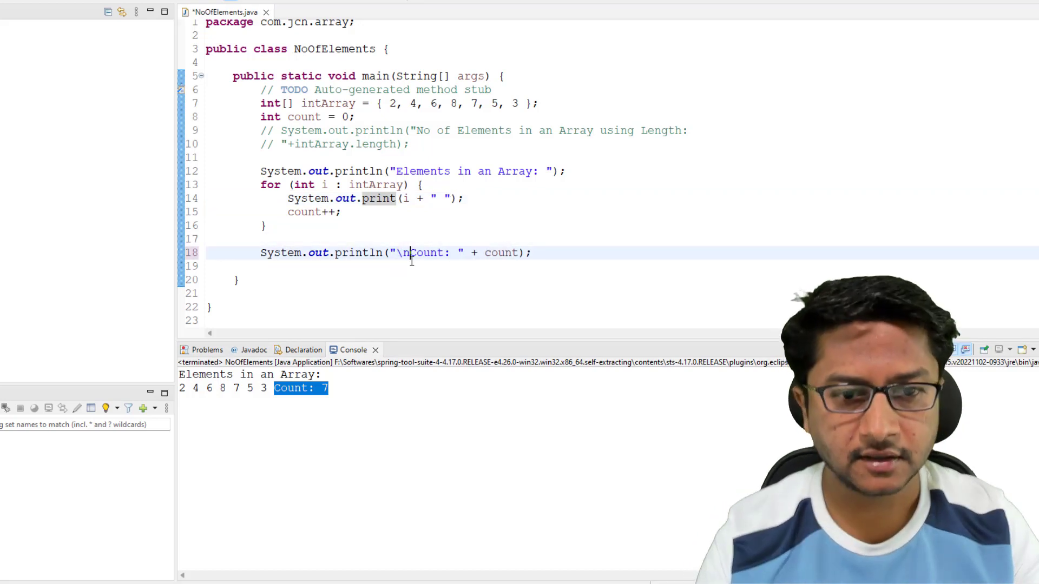
{"action": "left_click", "coordinate": [618, 222]}
{"action": "key", "text": "ctrl+s"}
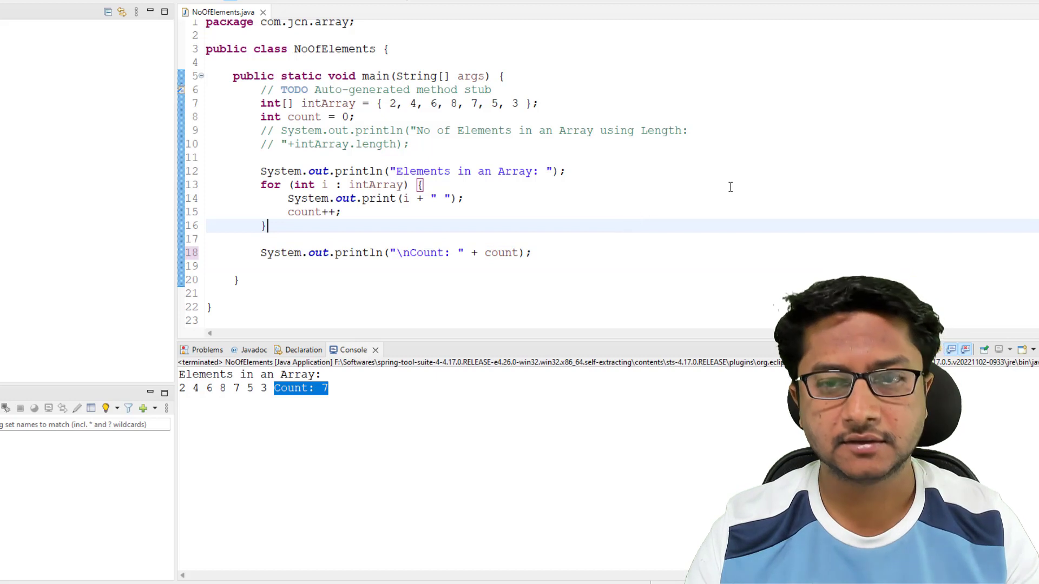
{"action": "right_click", "coordinate": [731, 167]}
{"action": "mouse_move", "coordinate": [783, 496]}
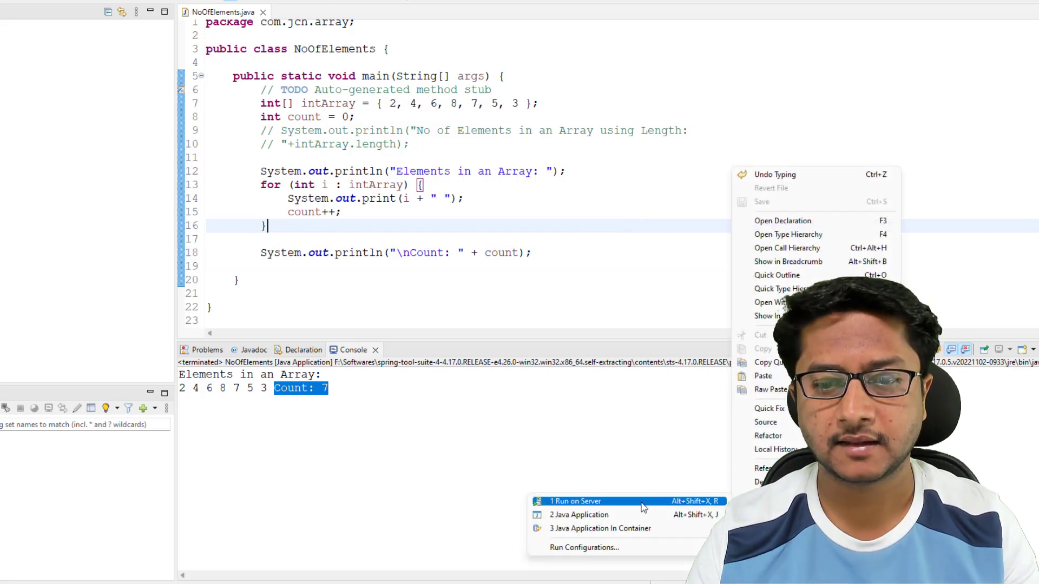
{"action": "left_click", "coordinate": [604, 510]}
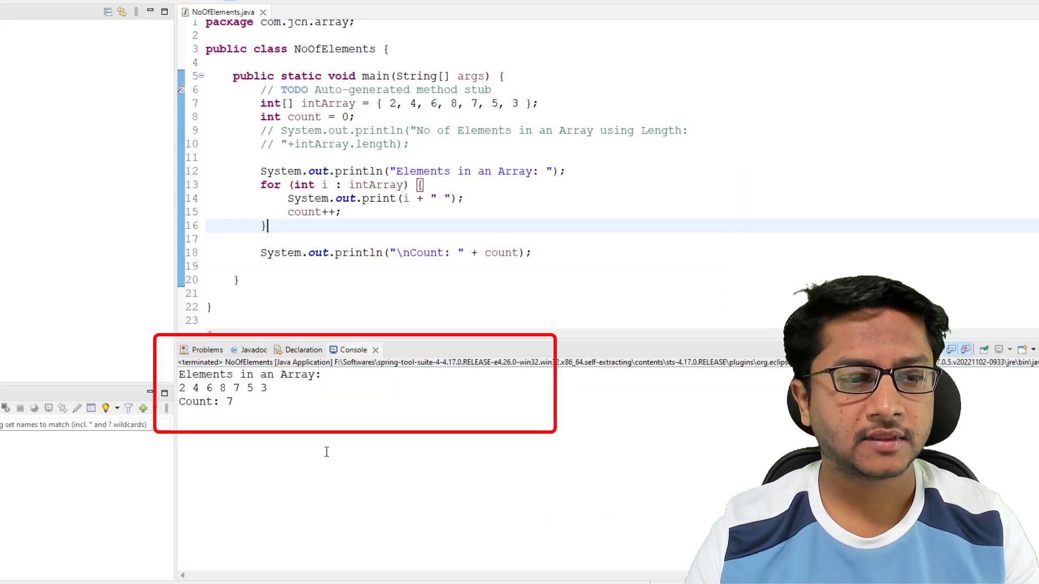